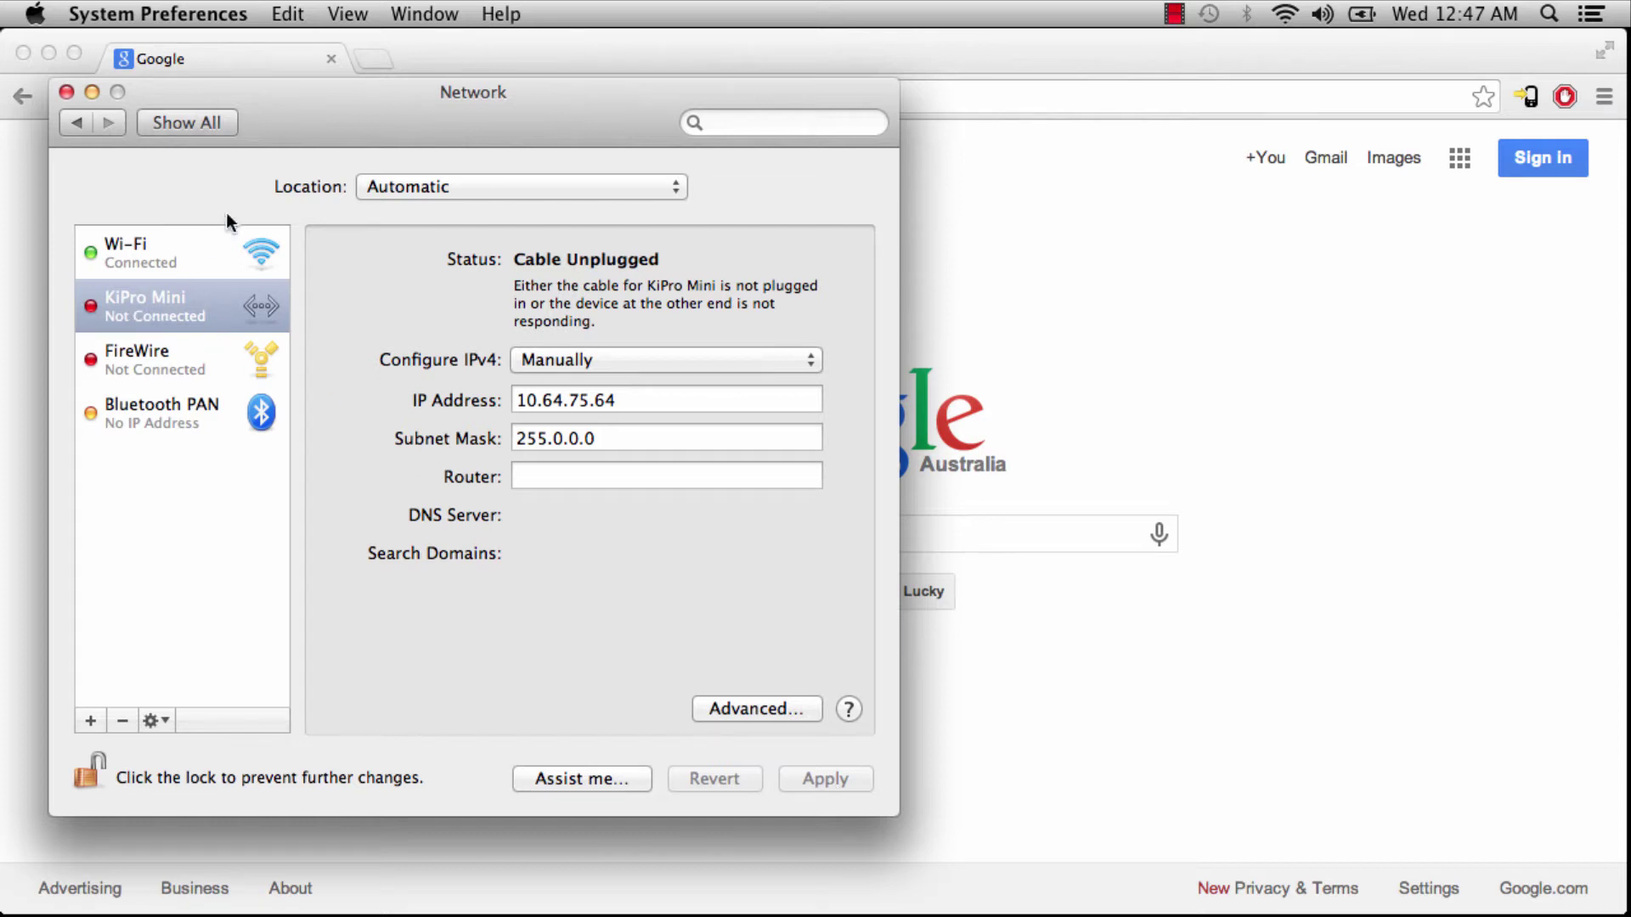
click(1037, 38)
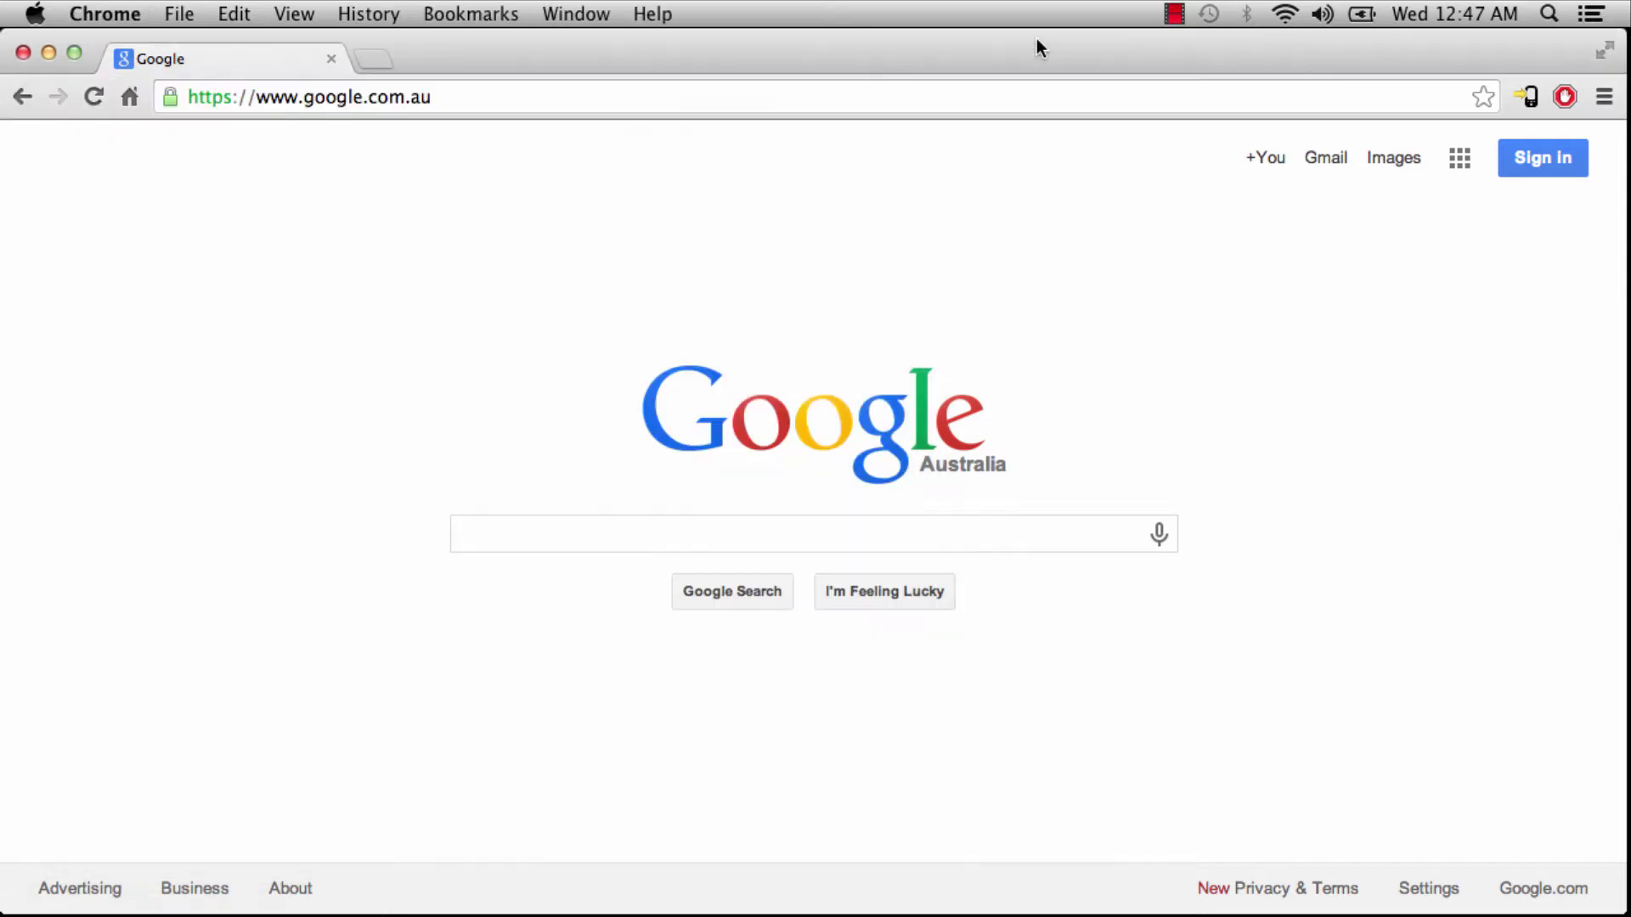
click(640, 102)
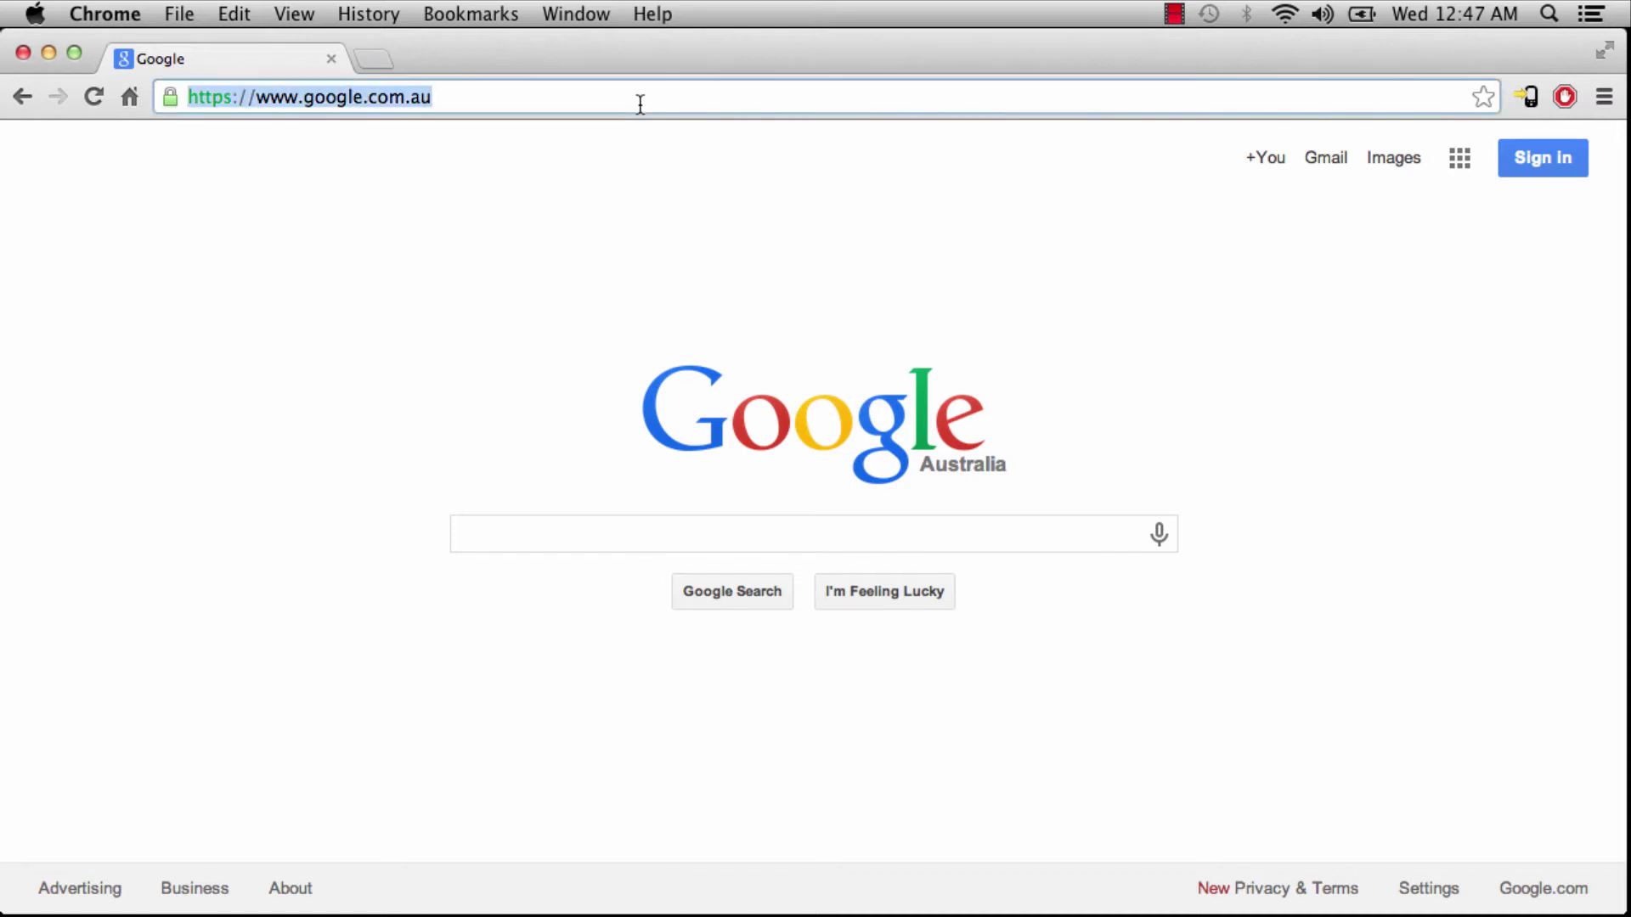
text(http:)
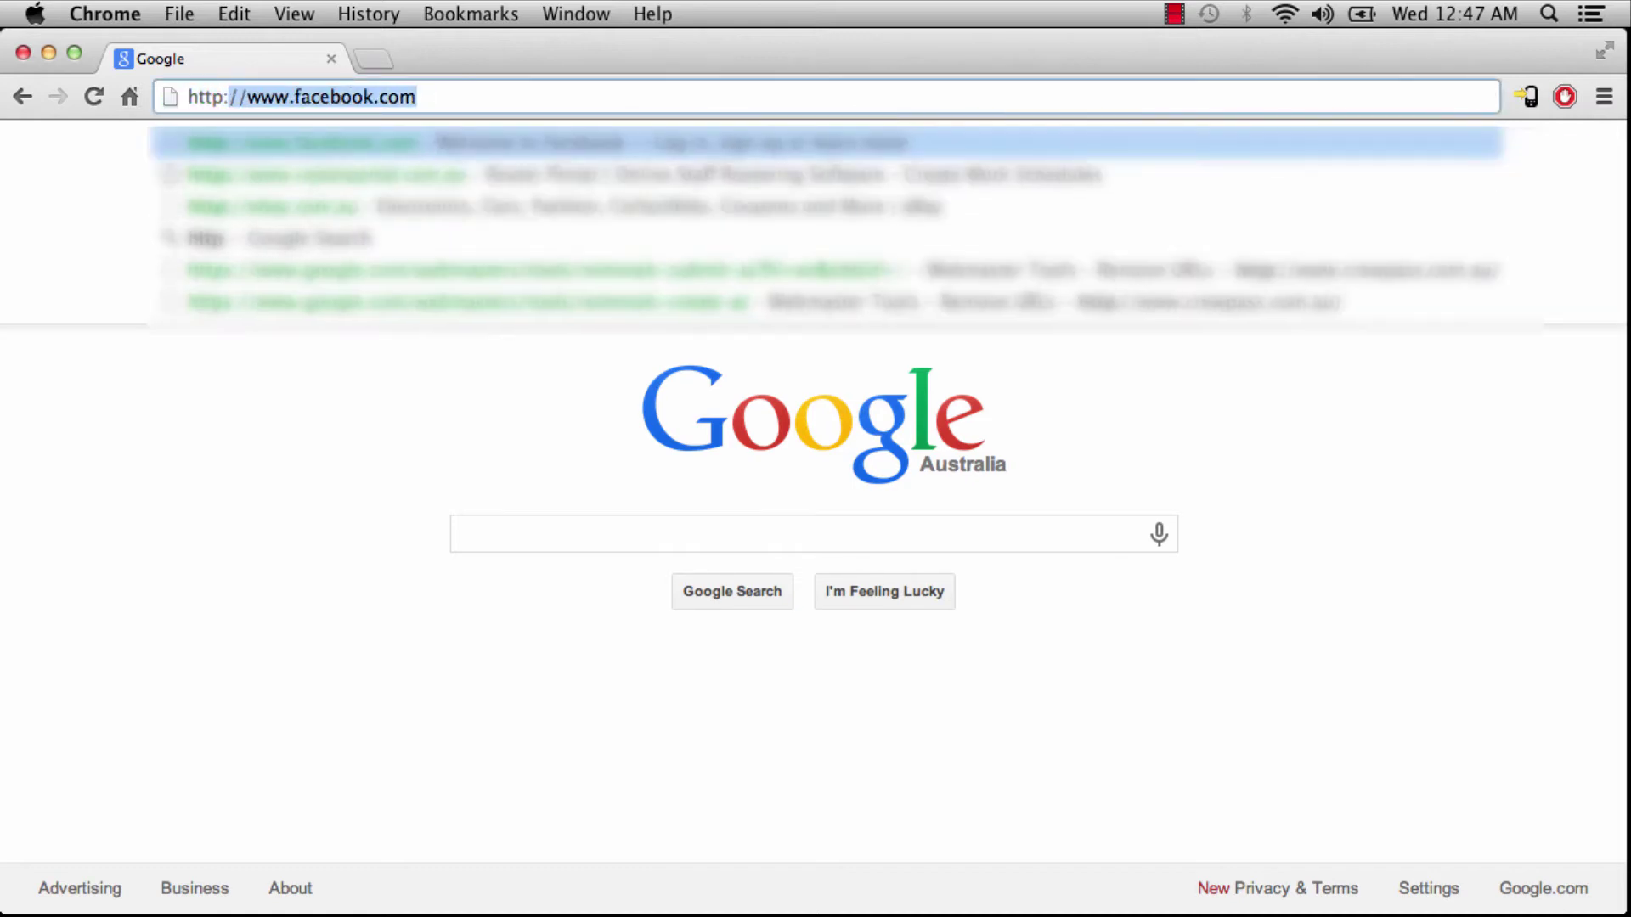
text(//)
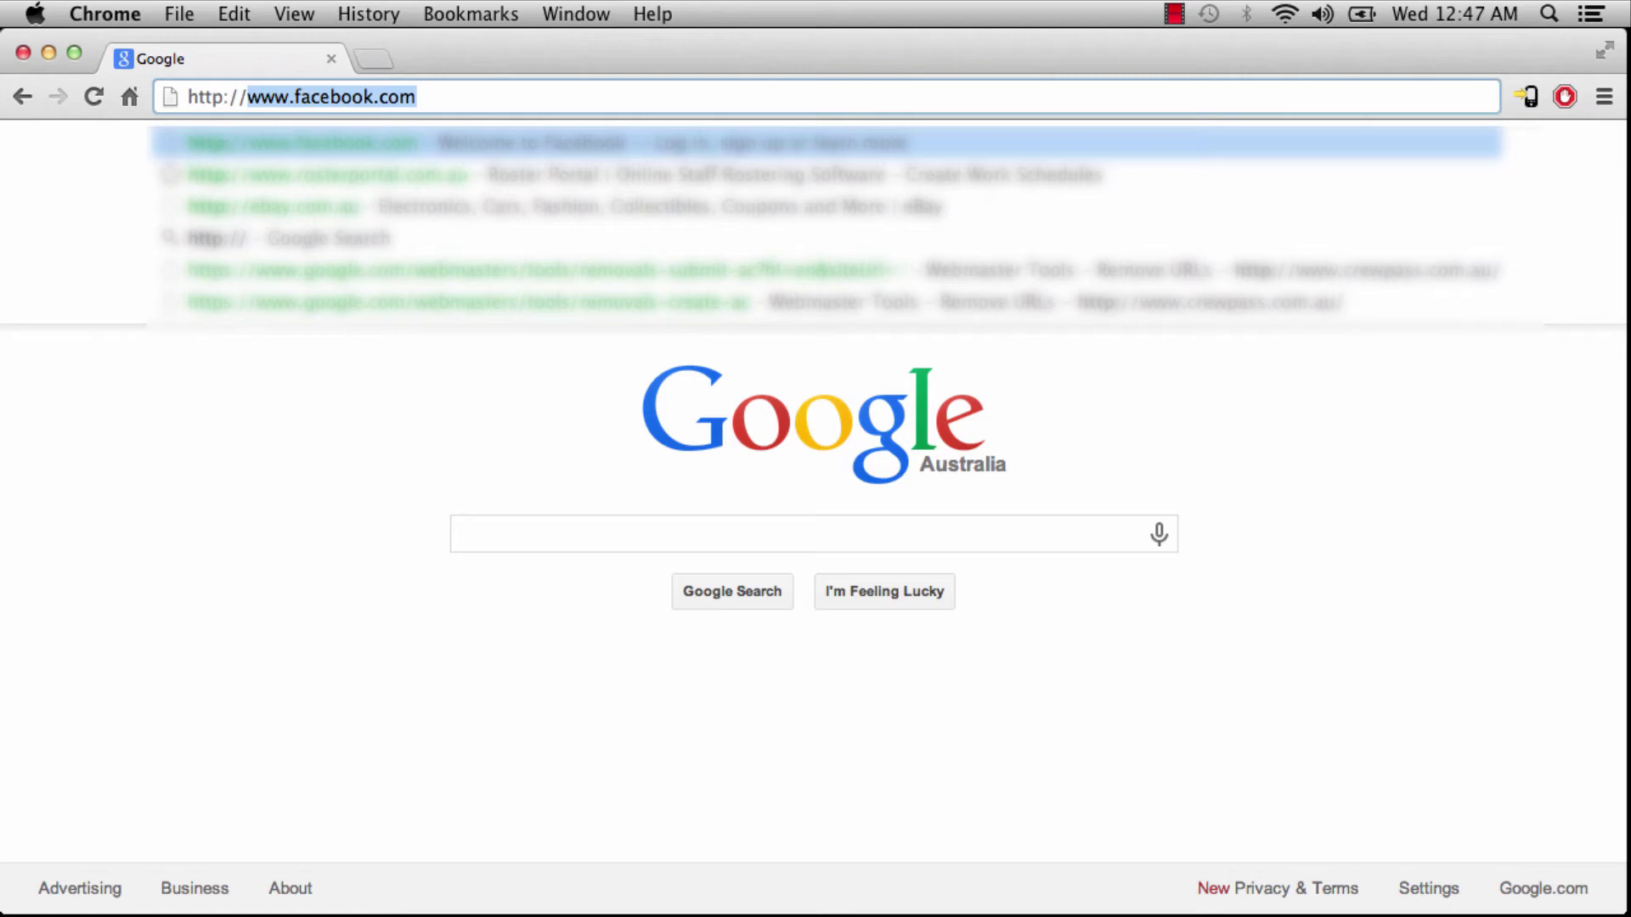
text(10.)
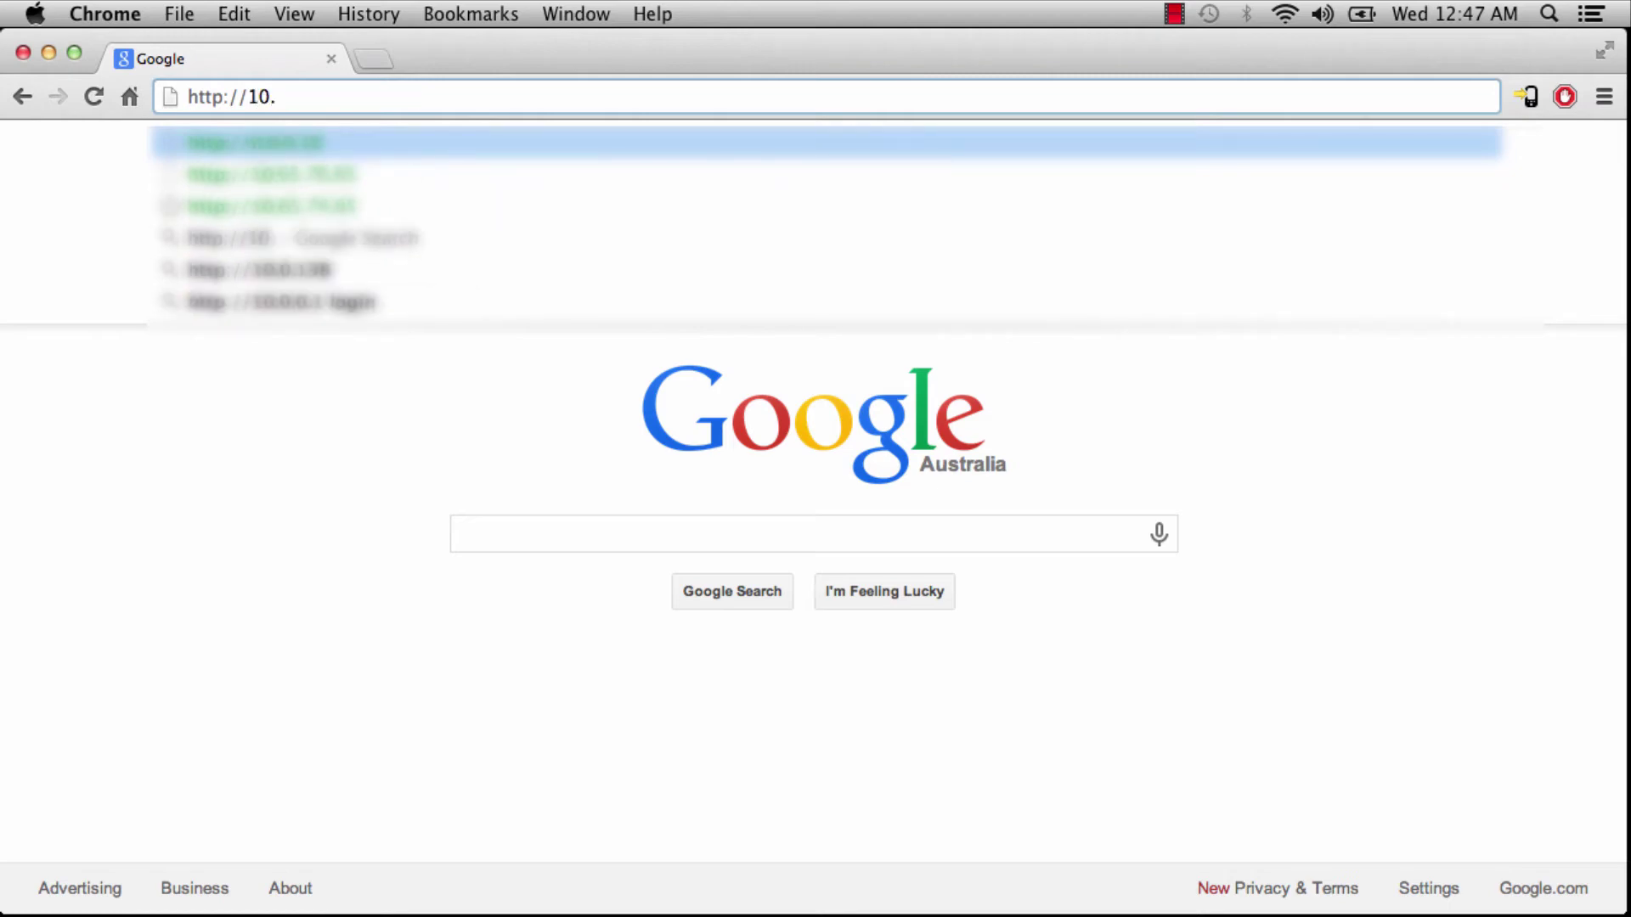
text(65)
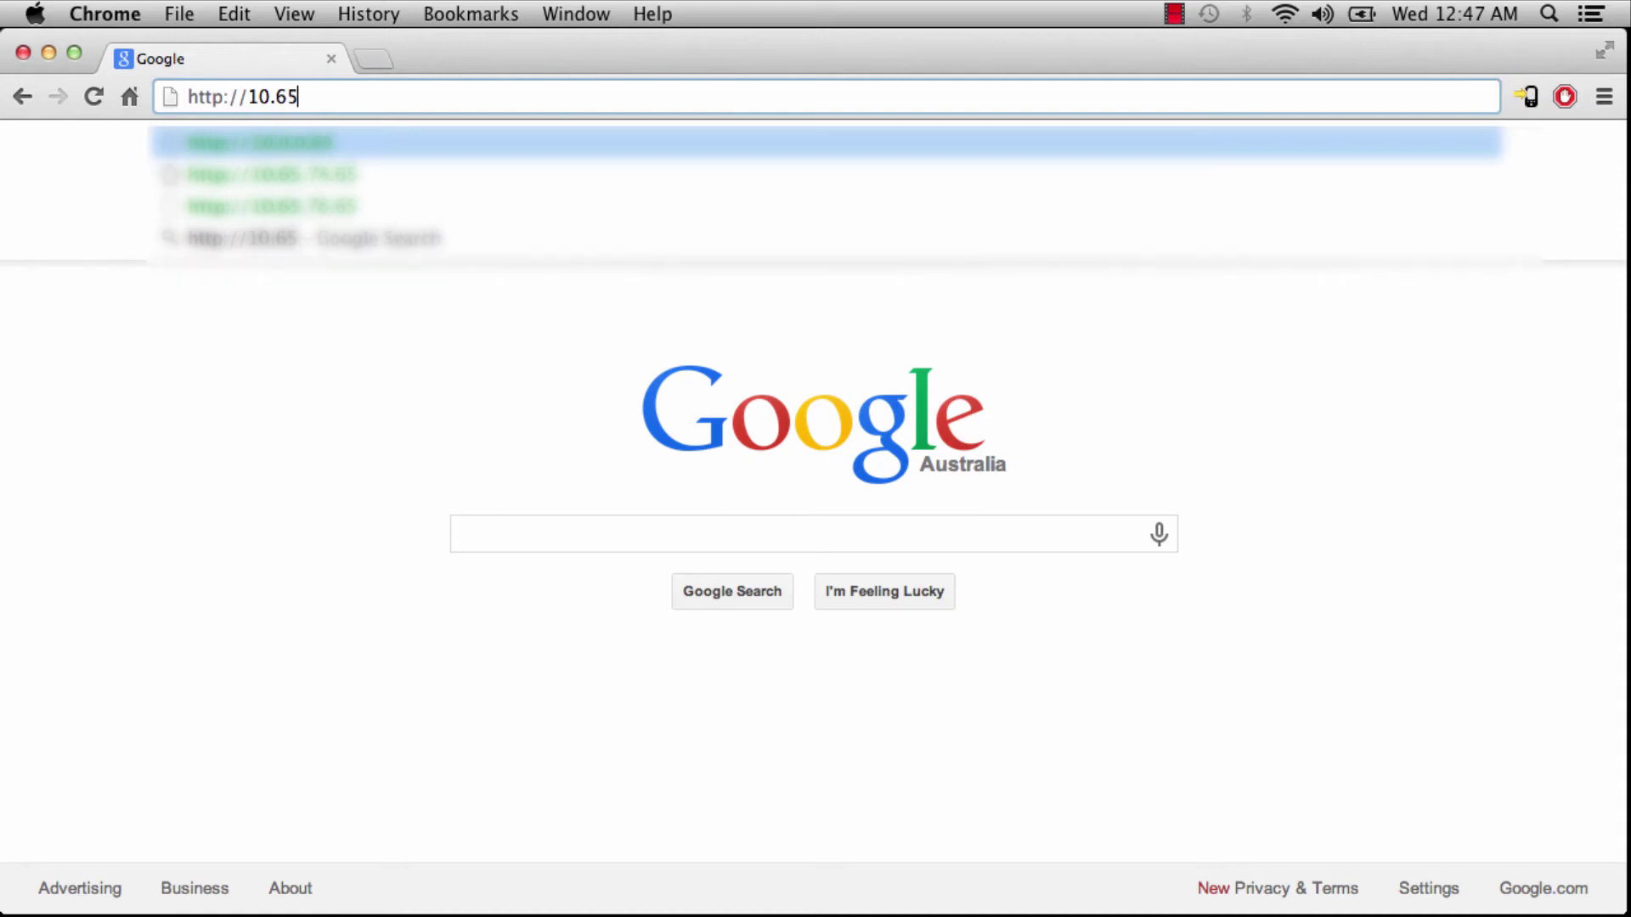
text(.74)
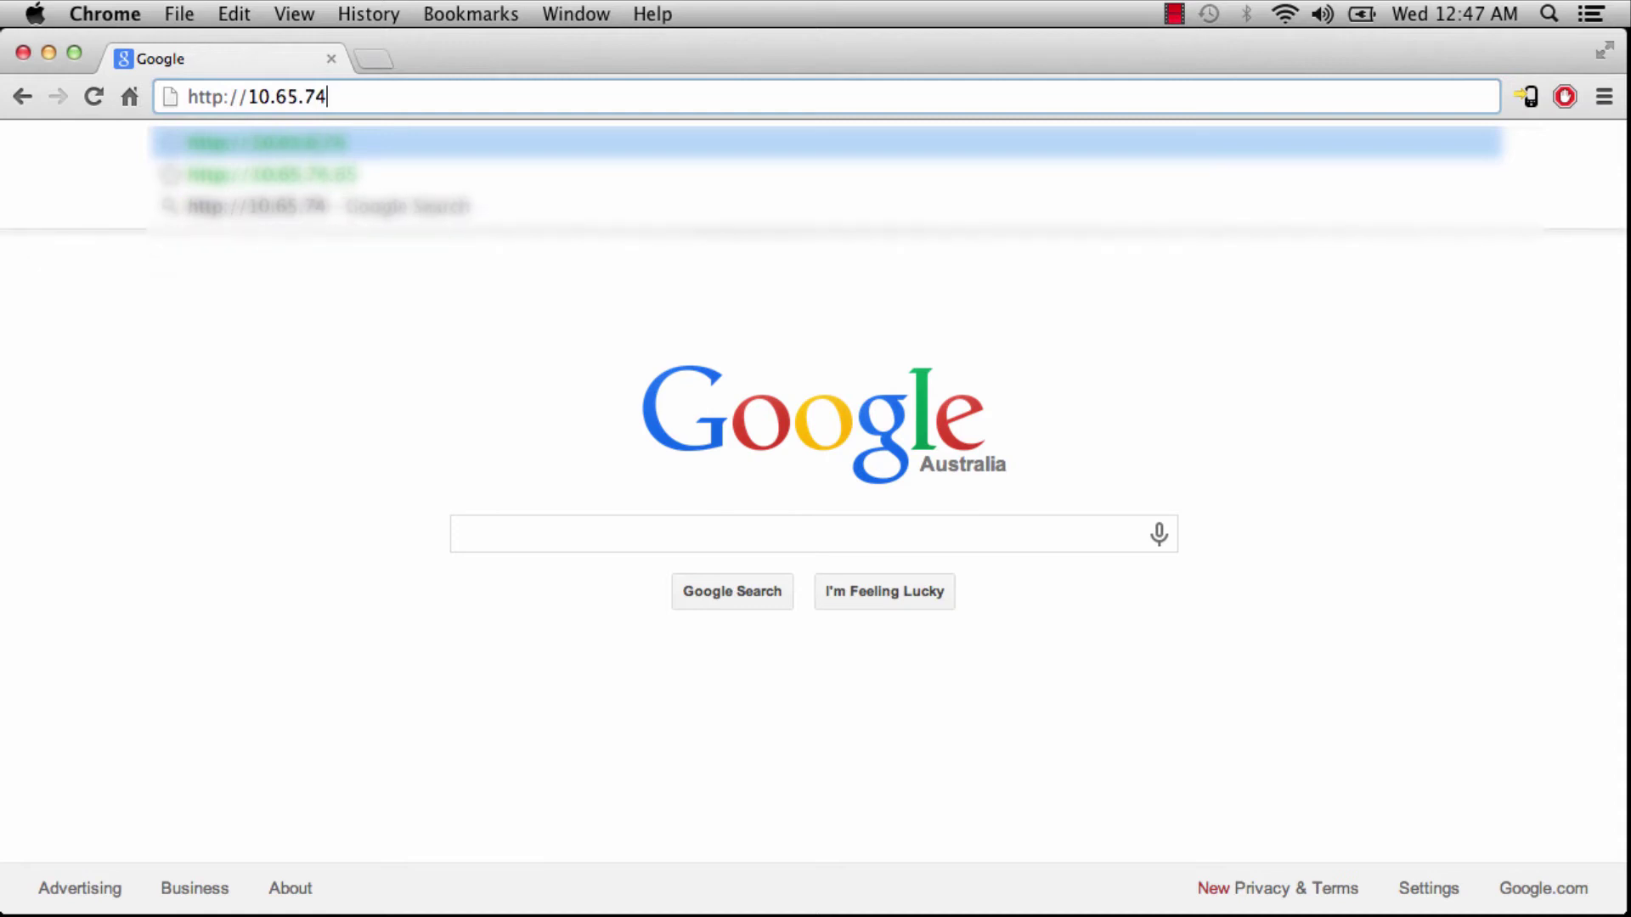
text(.65)
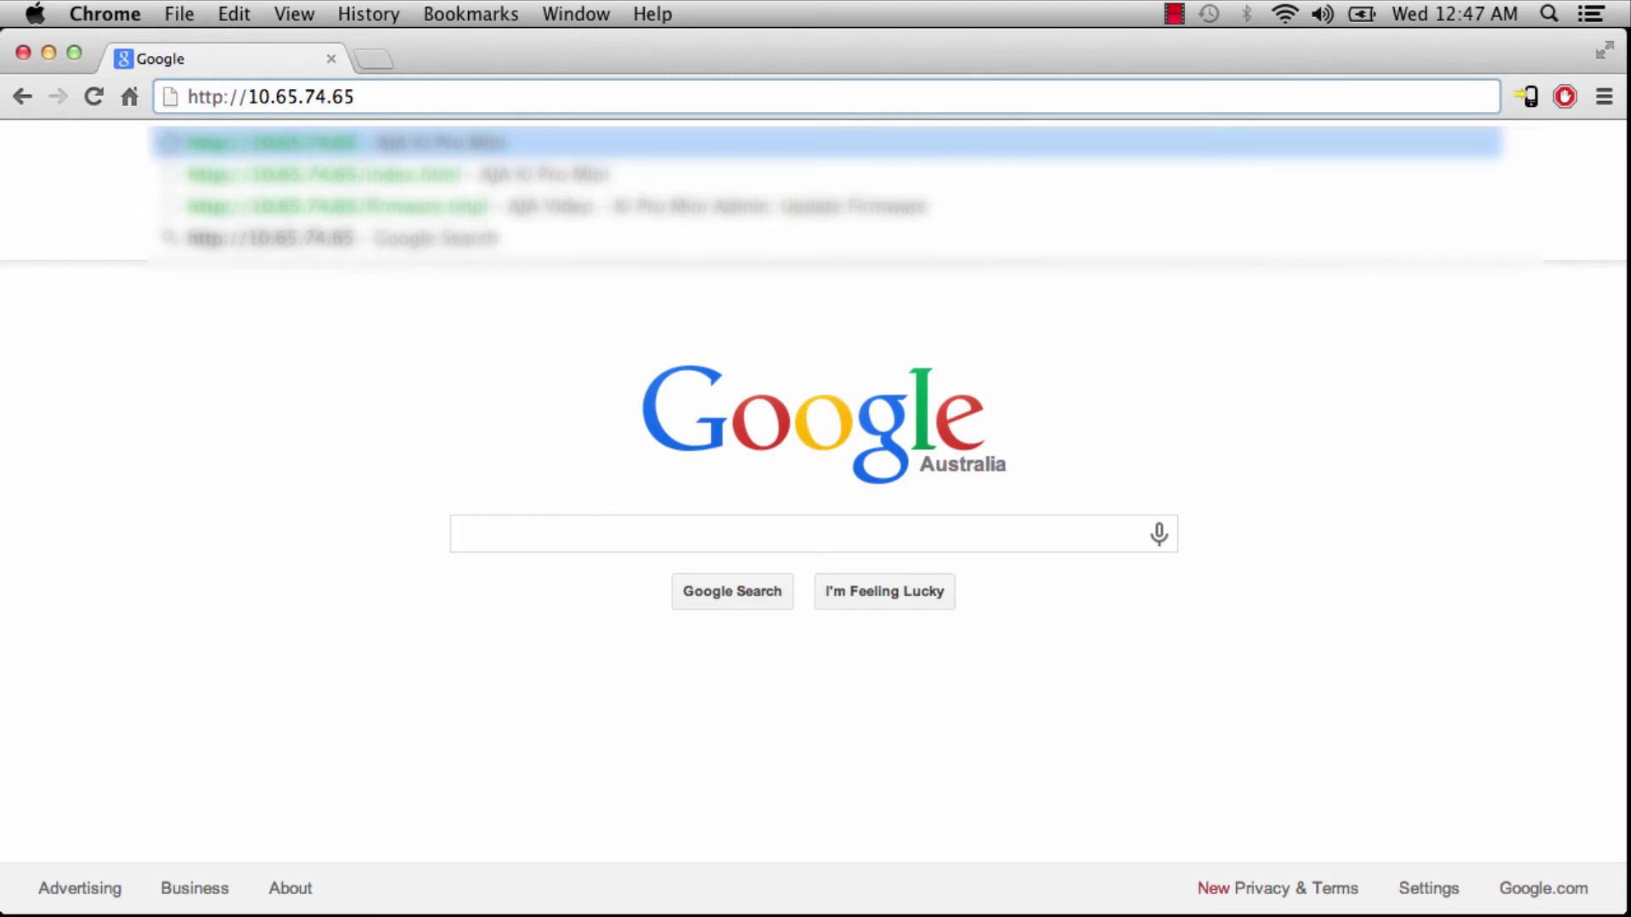
key(Return)
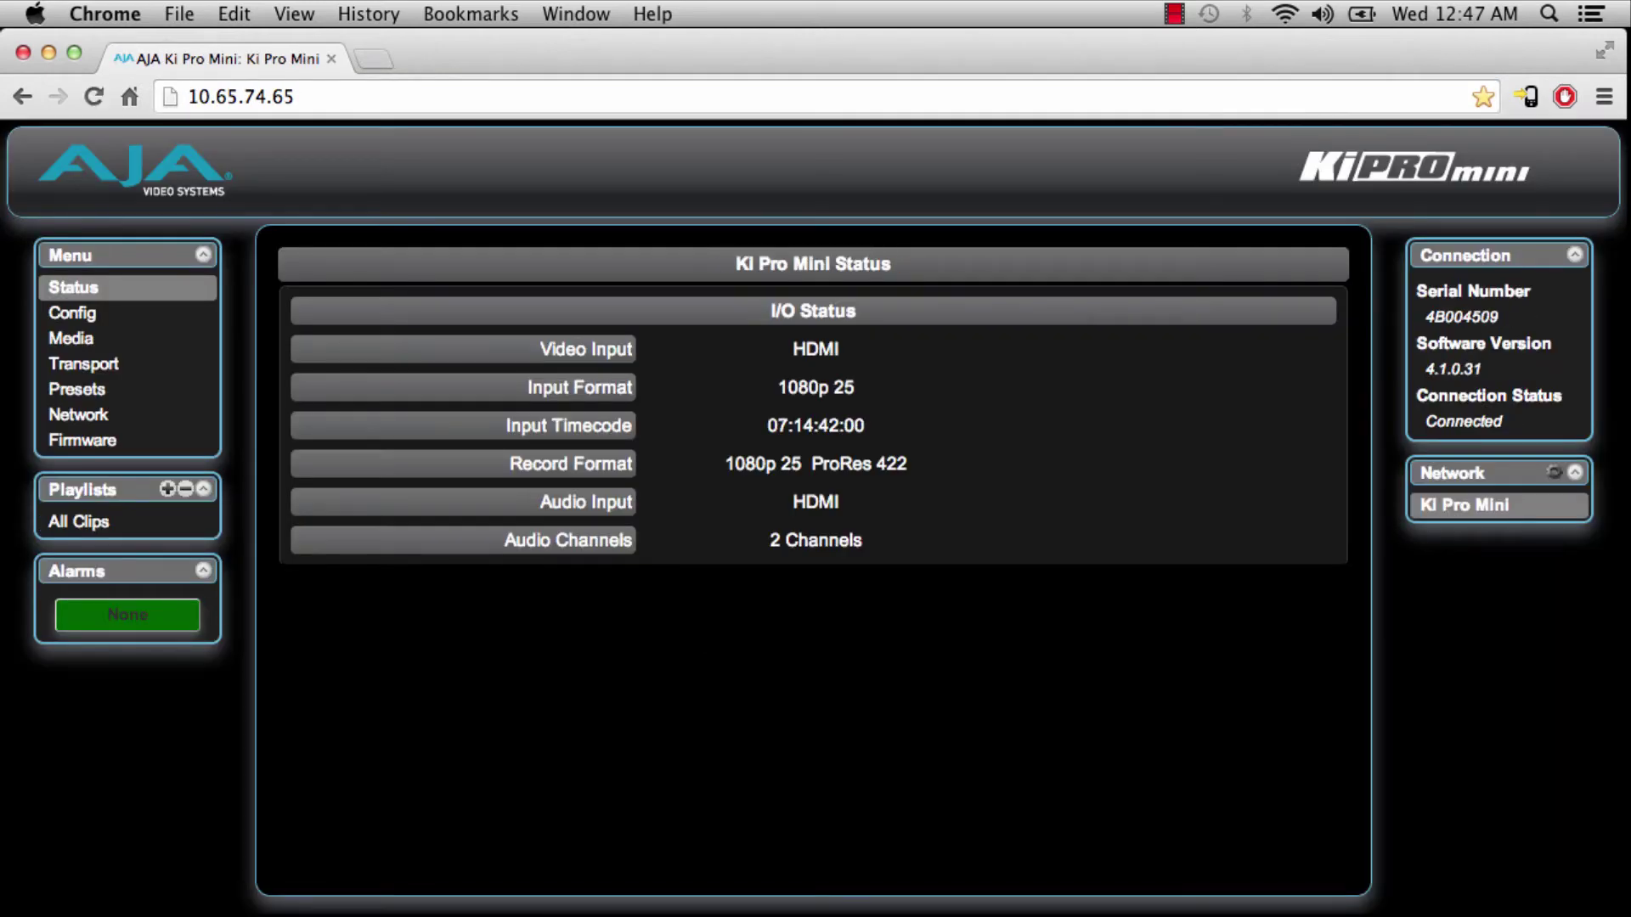
Check the KiPro Mini connection in the System Preferences network settings, then close that window.
click(35, 14)
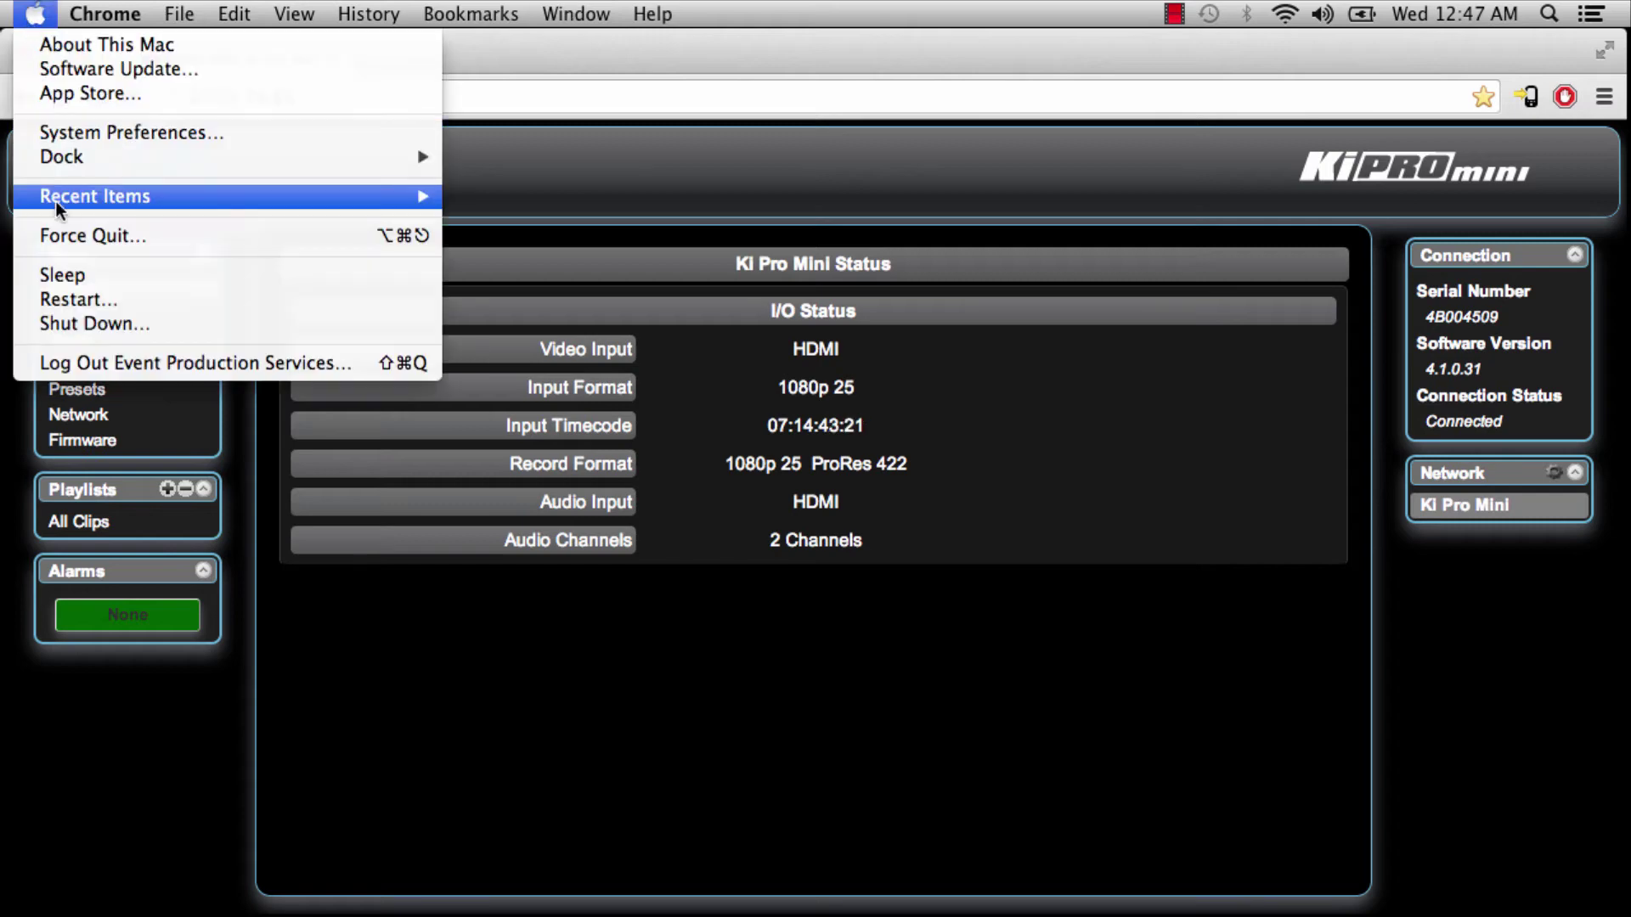
click(119, 139)
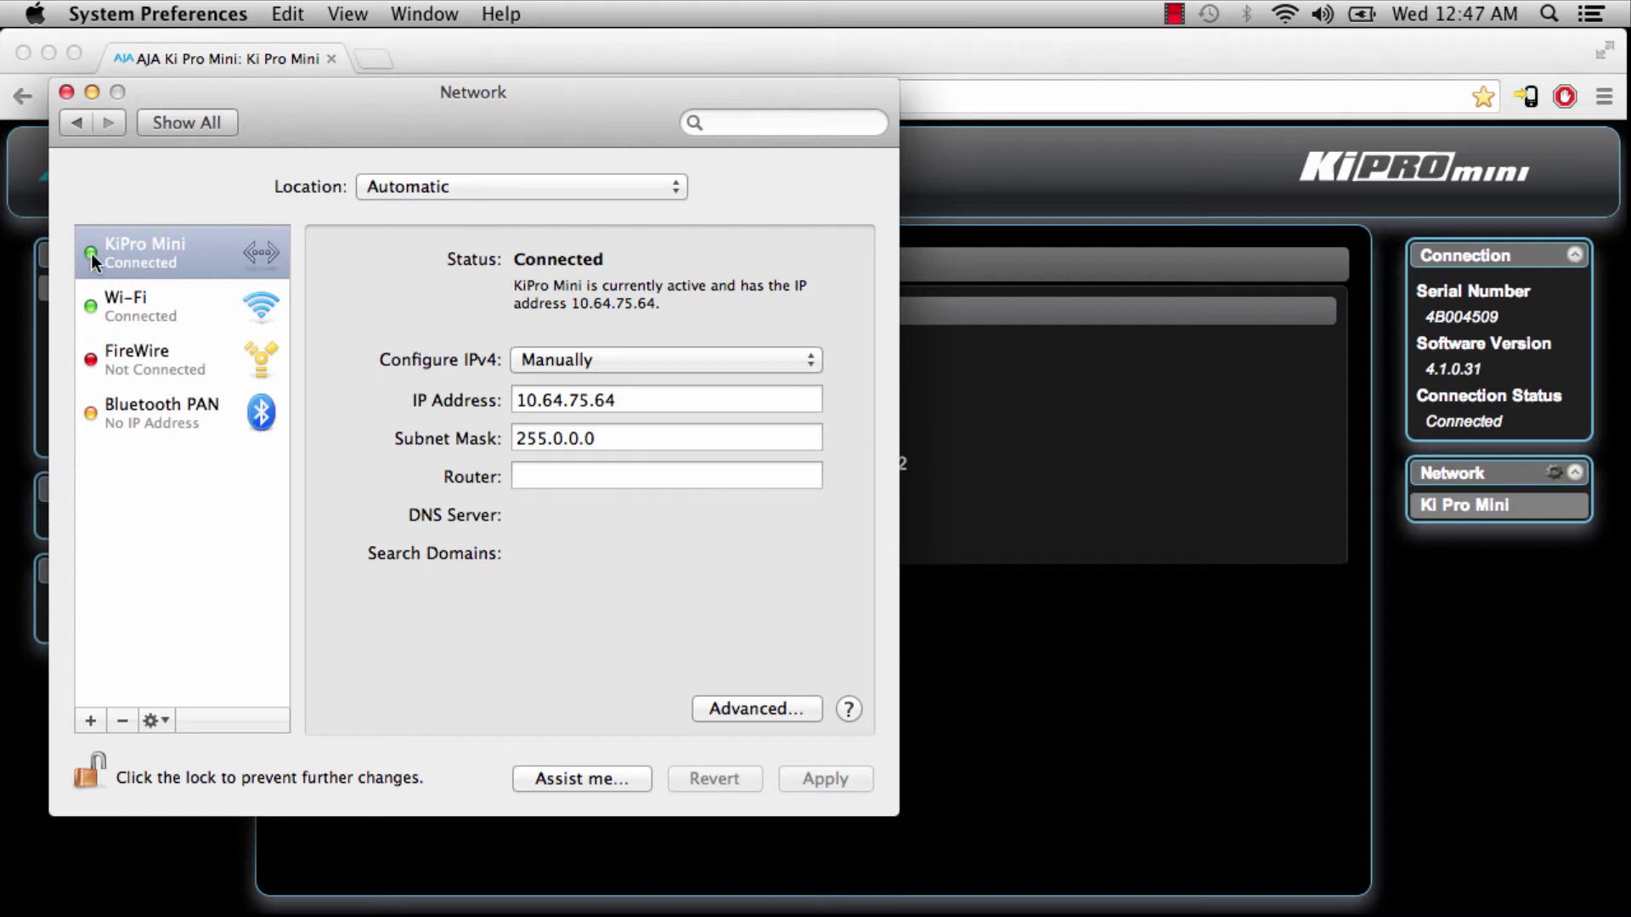
click(70, 91)
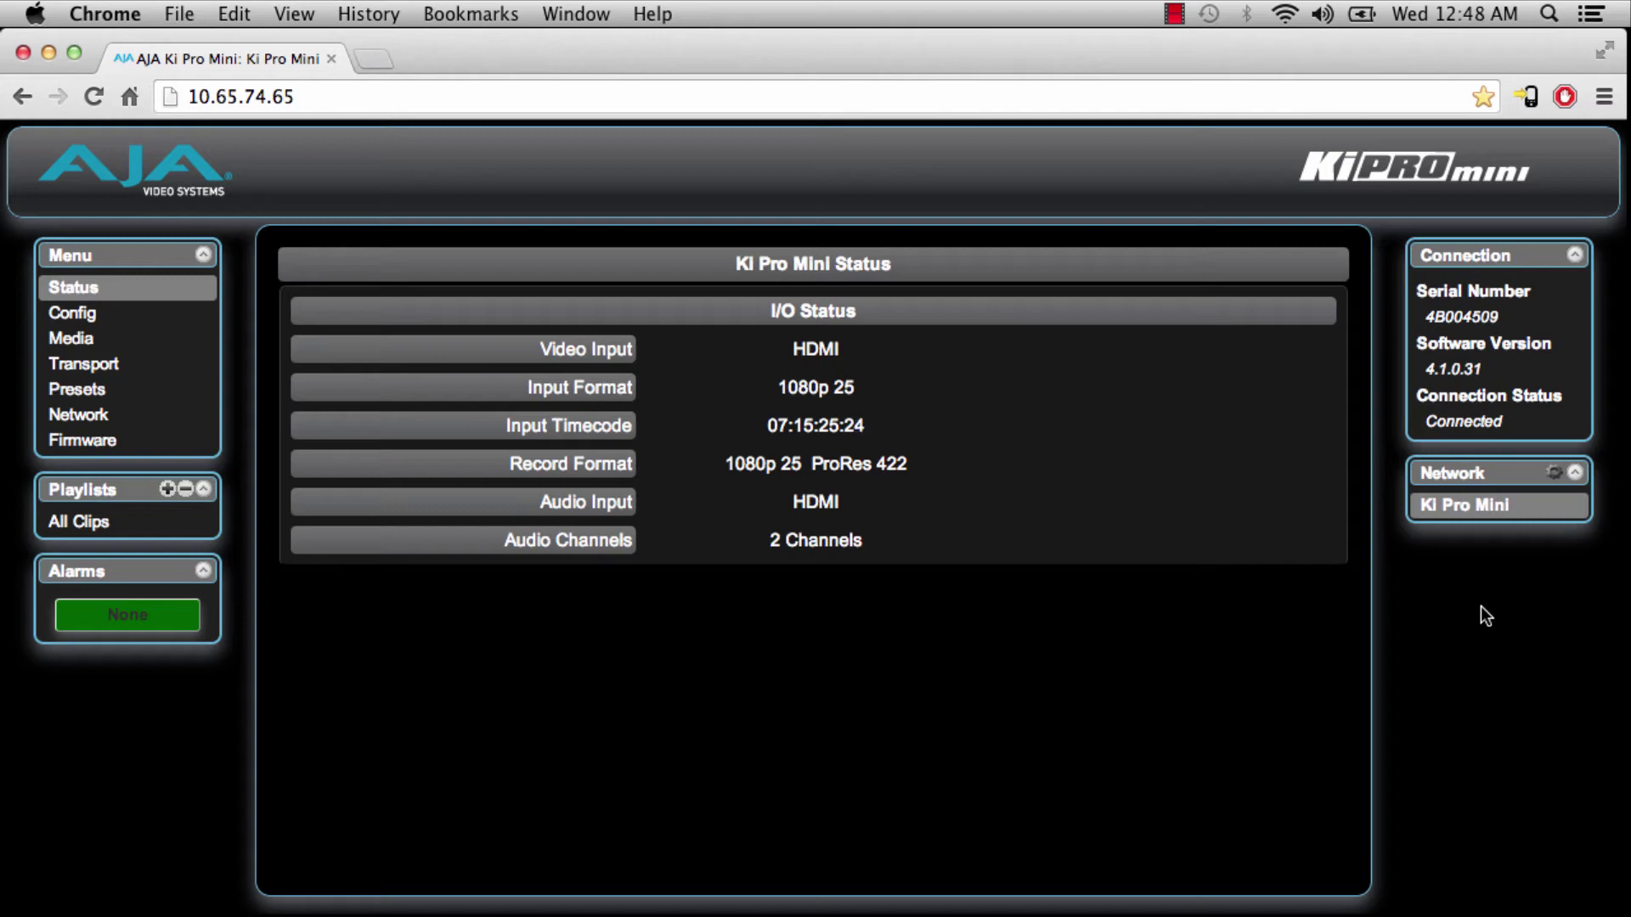
Open the device's configuration settings and read the descriptions of Video Input, Audio Input and Audio Channels.
click(129, 284)
mouse_move(586, 389)
click(170, 321)
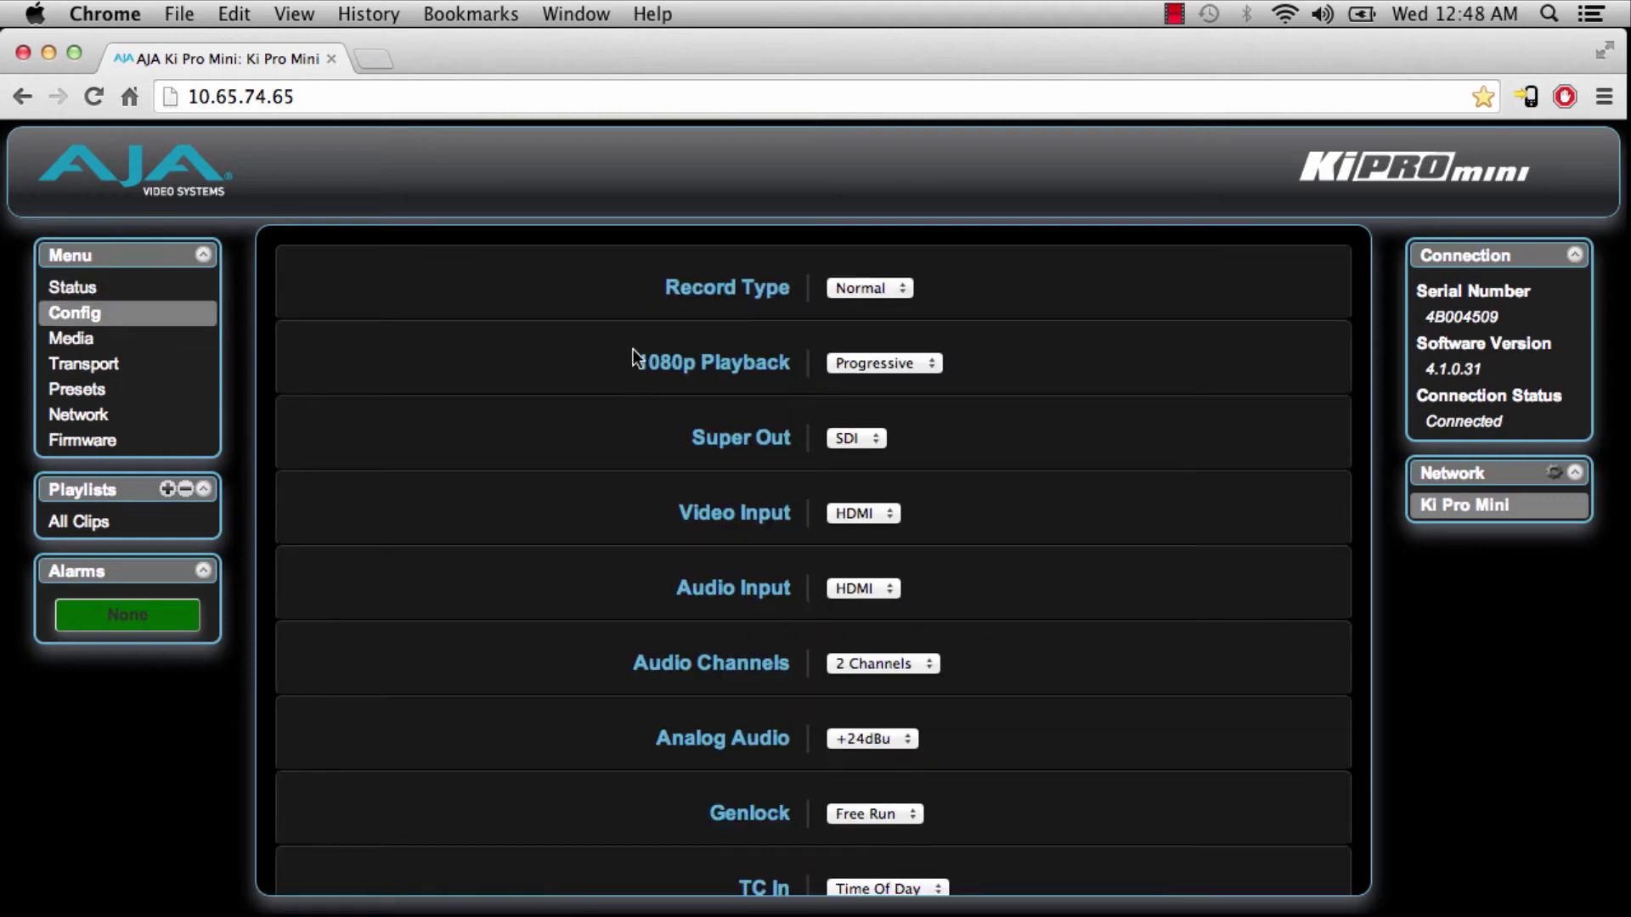
mouse_move(635, 357)
mouse_move(741, 293)
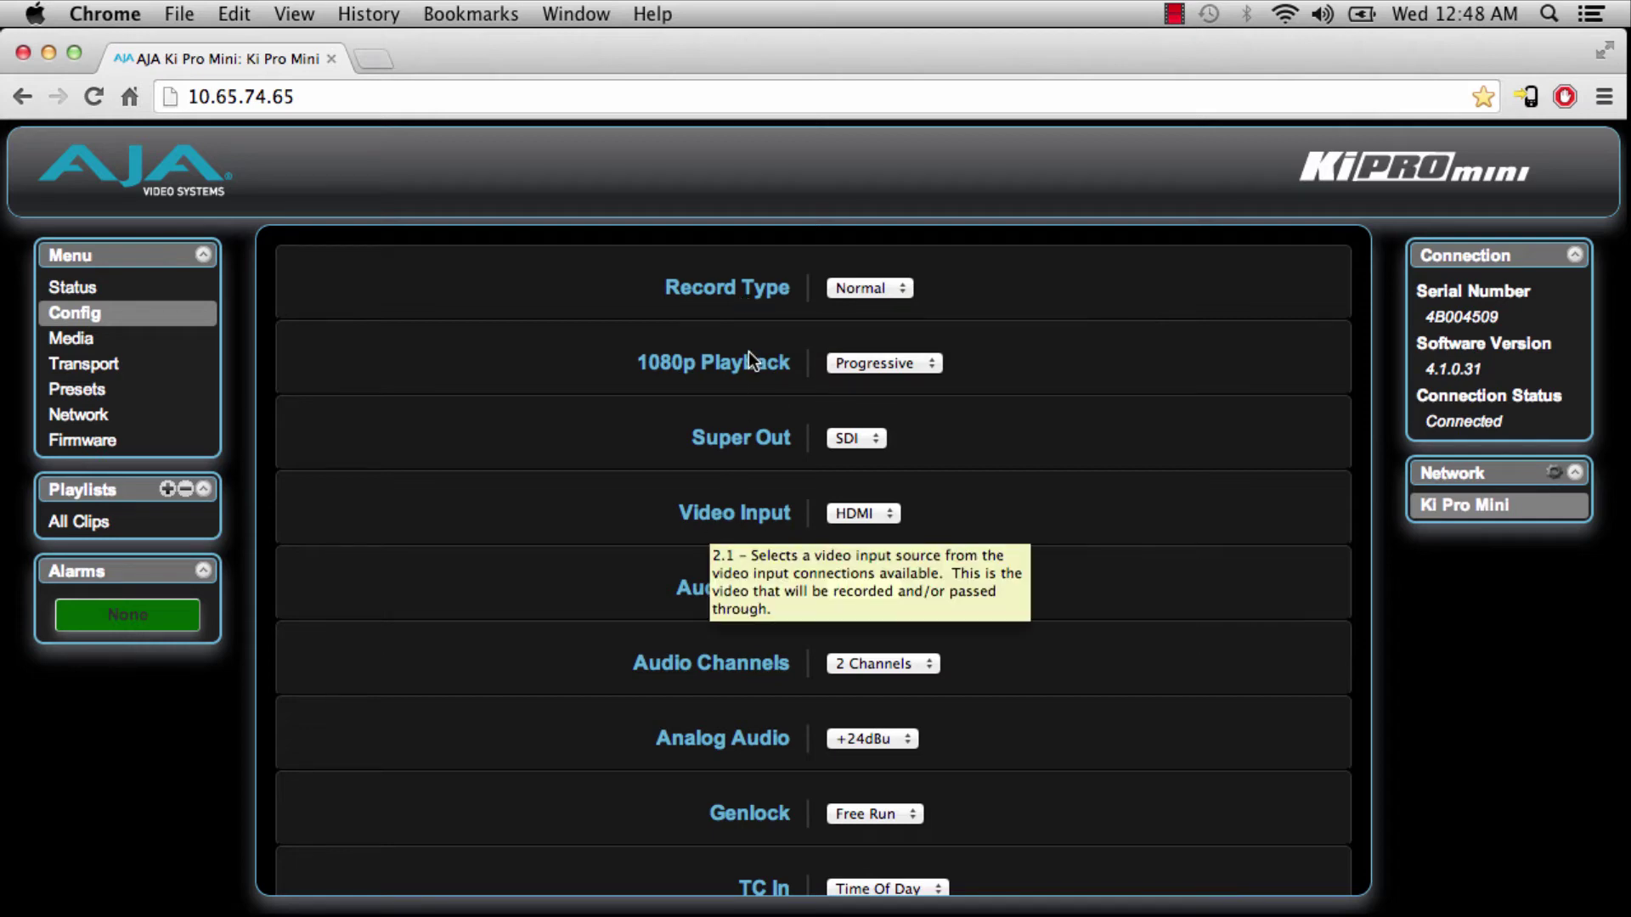
mouse_move(742, 671)
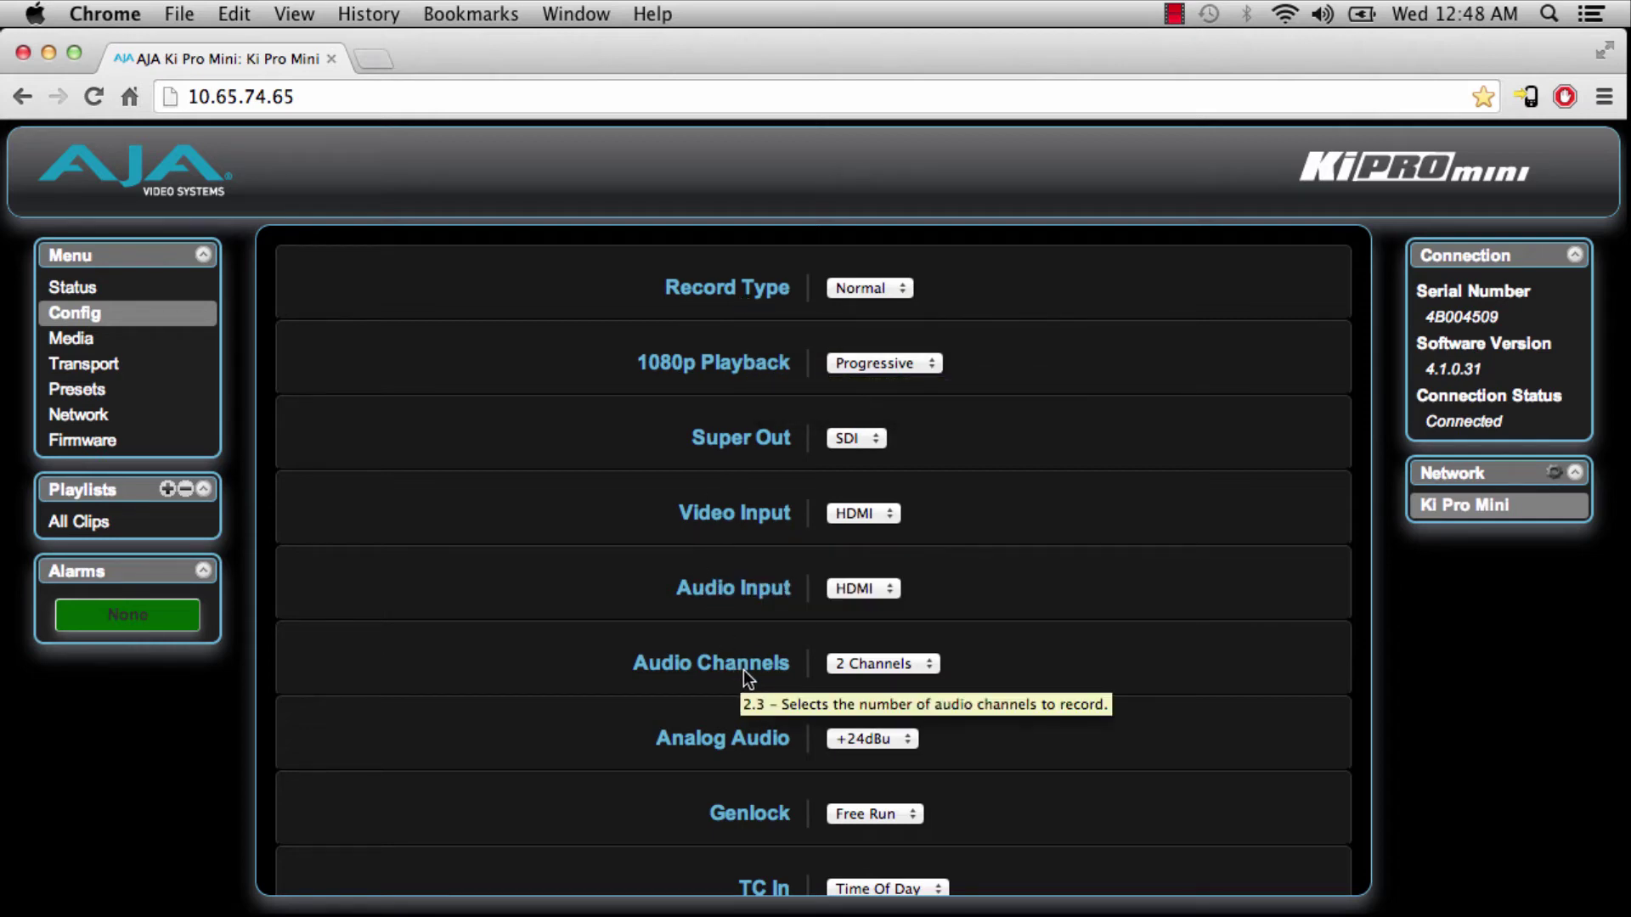
mouse_move(751, 597)
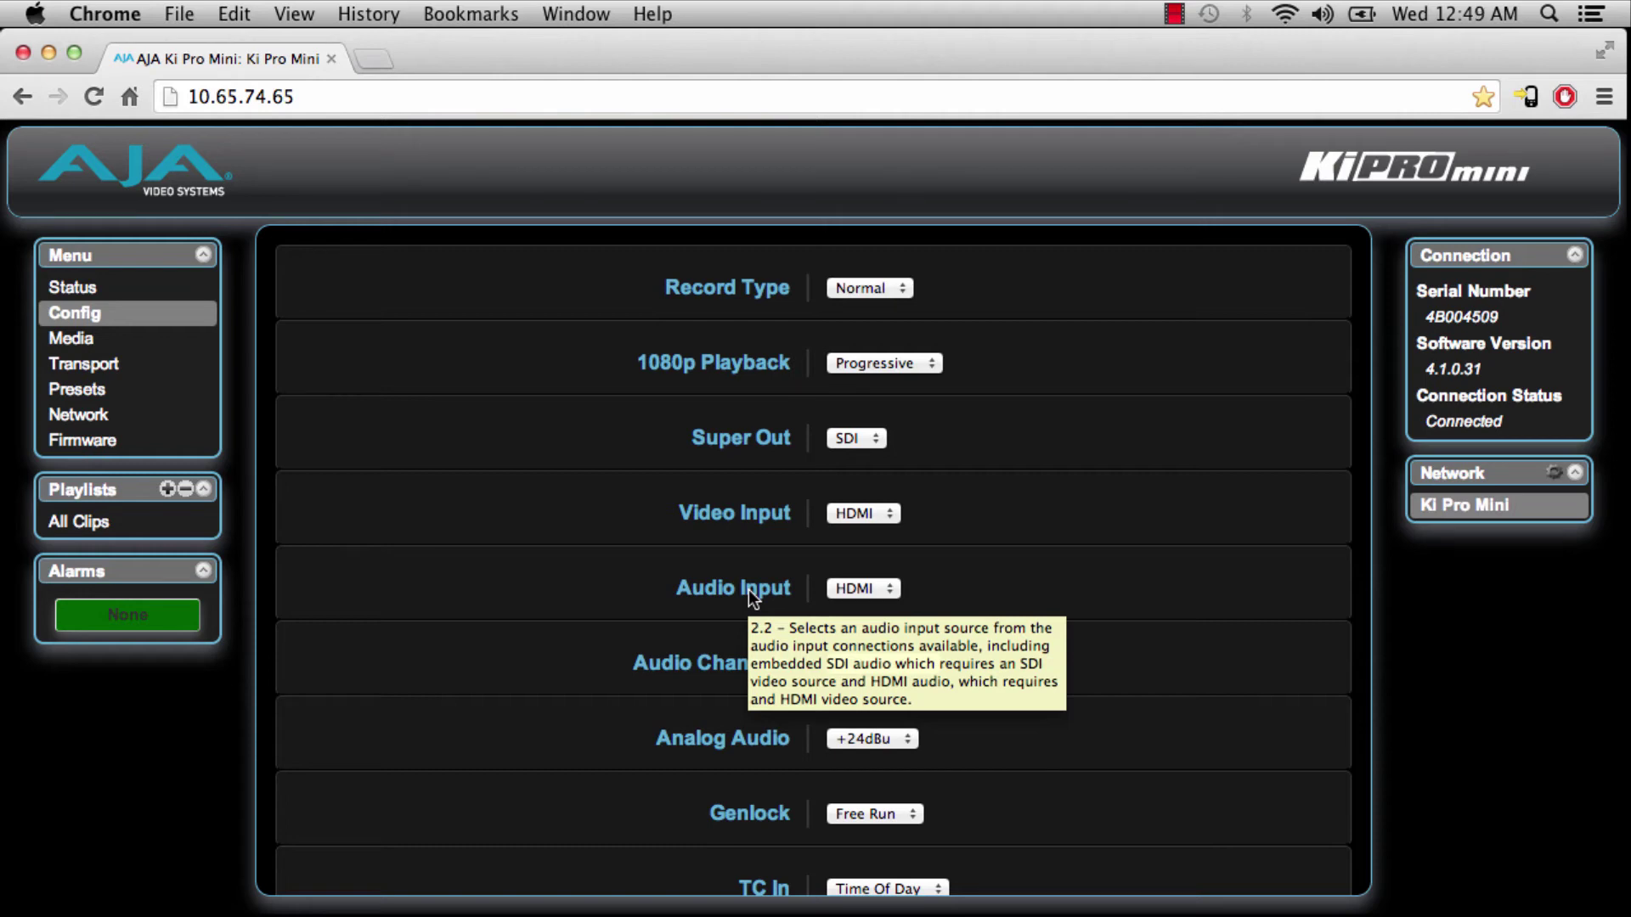
Inspect the available choices for Super Out, Video Input and Audio Channels, keeping SDI, HDMI and 2 Channels.
click(882, 439)
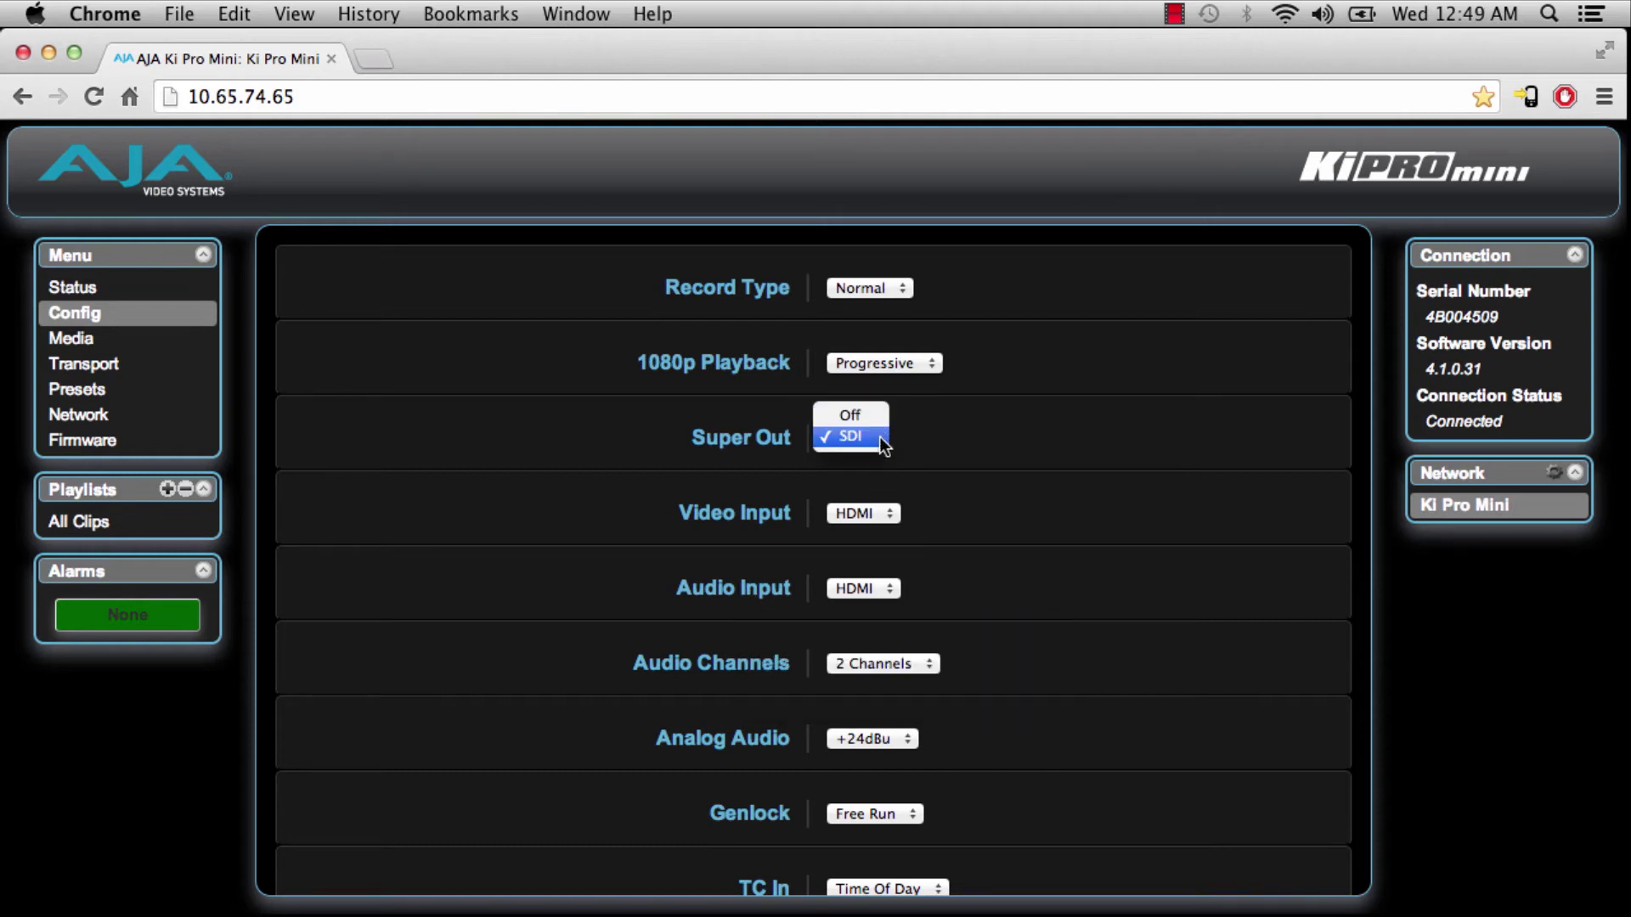
click(881, 439)
click(899, 514)
click(901, 513)
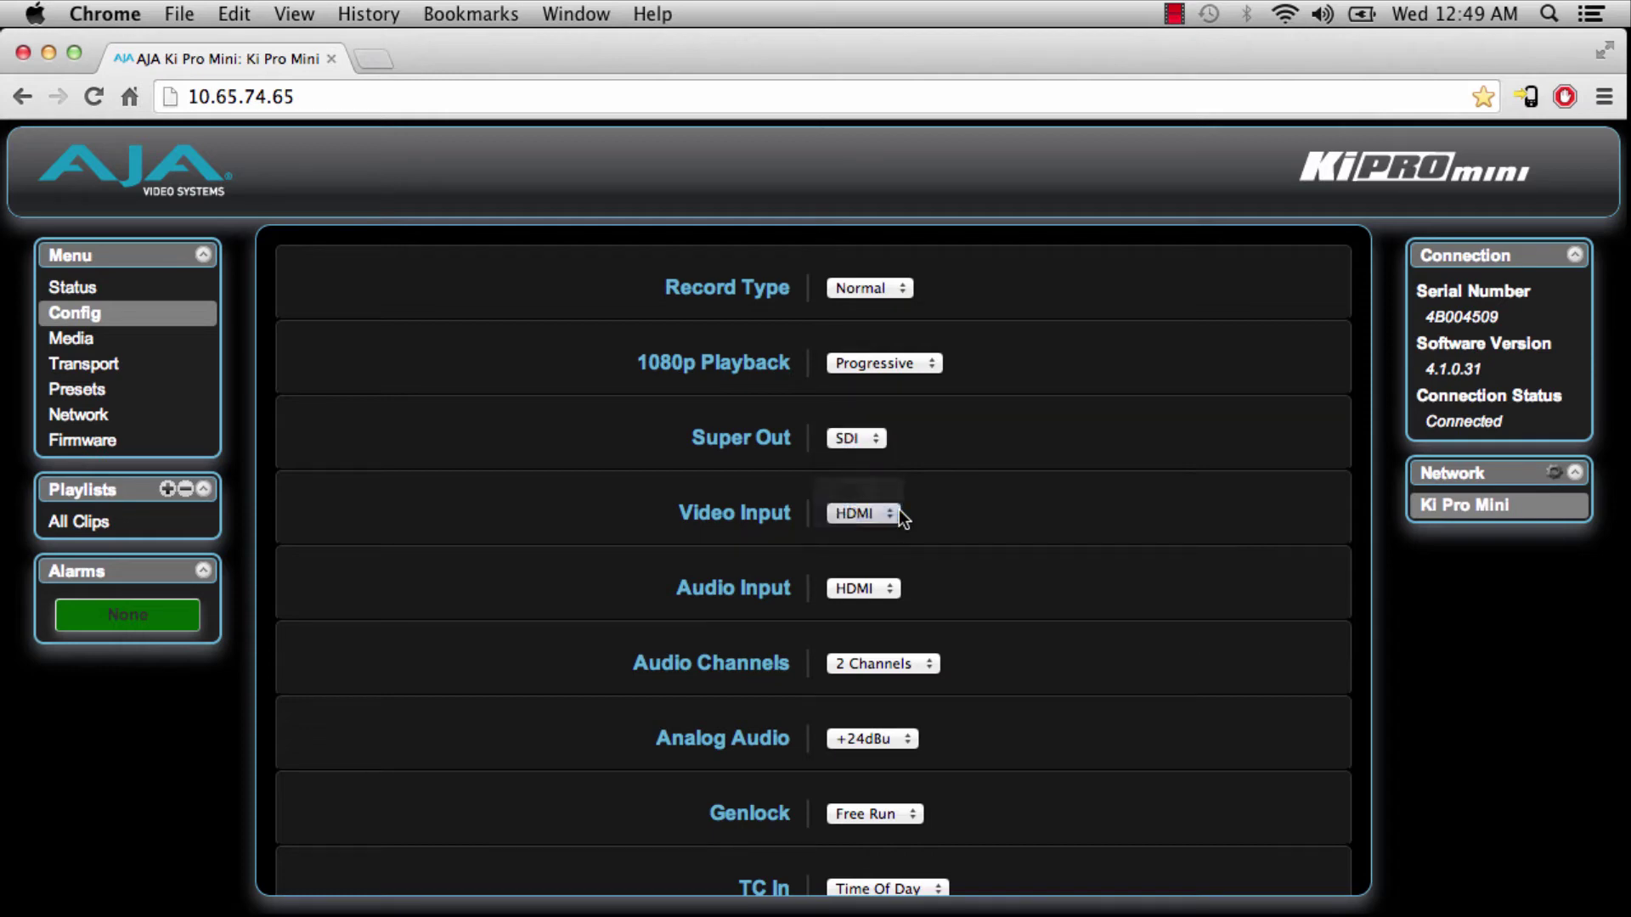
click(928, 663)
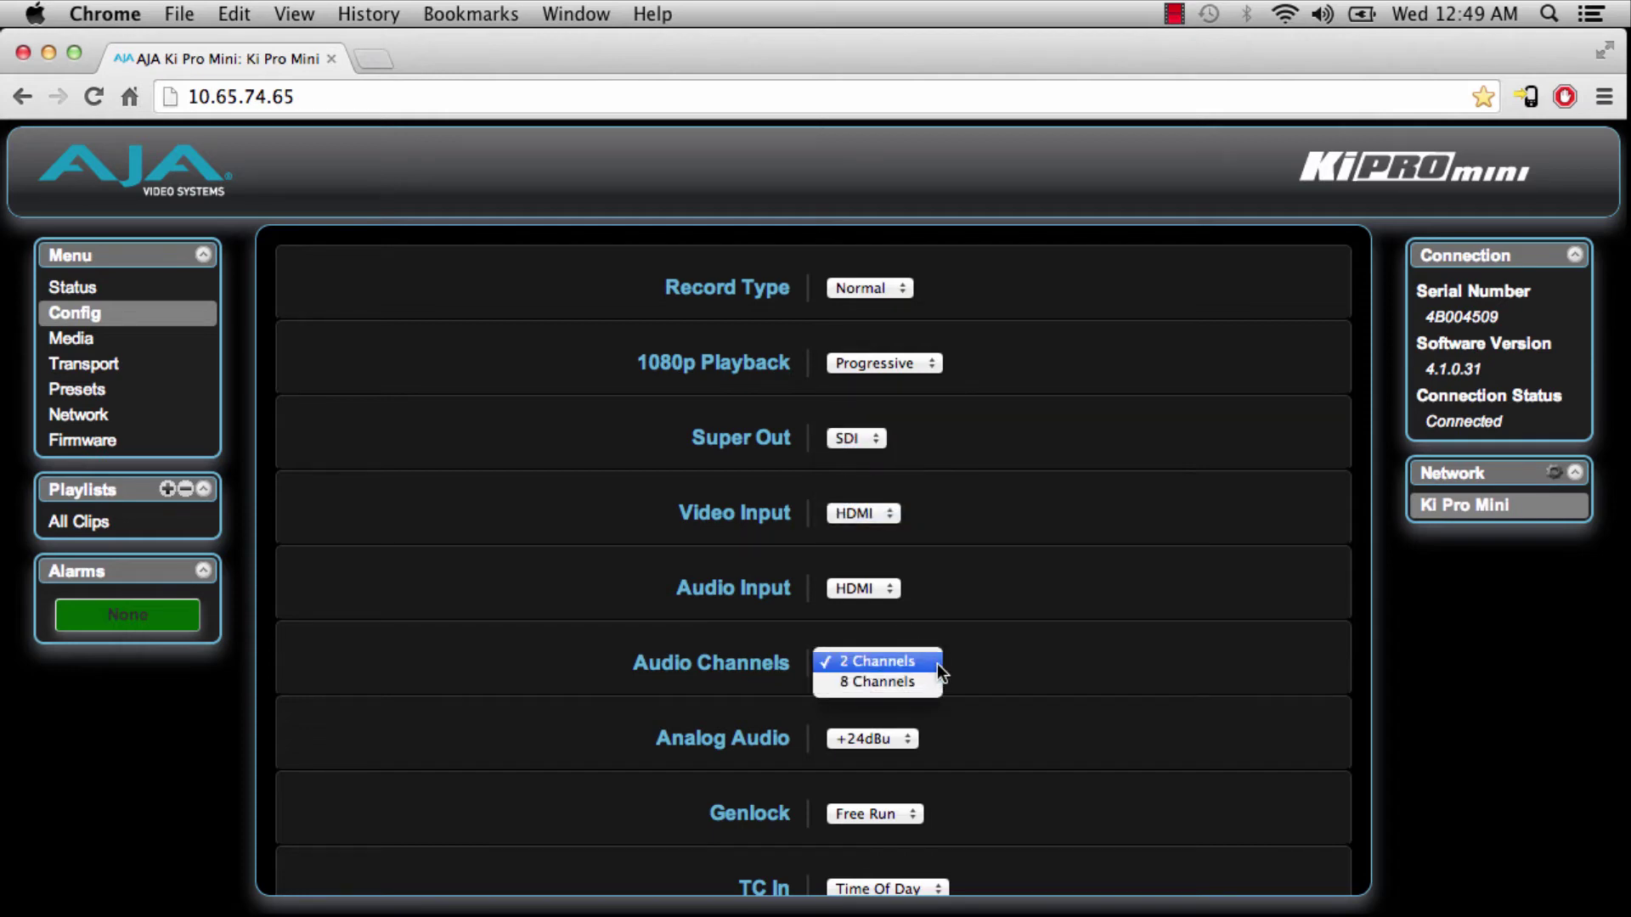
click(936, 663)
Examine the remaining configuration settings, including the choices for Video SG Frmt, Video SG and Audio SG, keeping 720p 60, OFF and OFF.
mouse_move(584, 581)
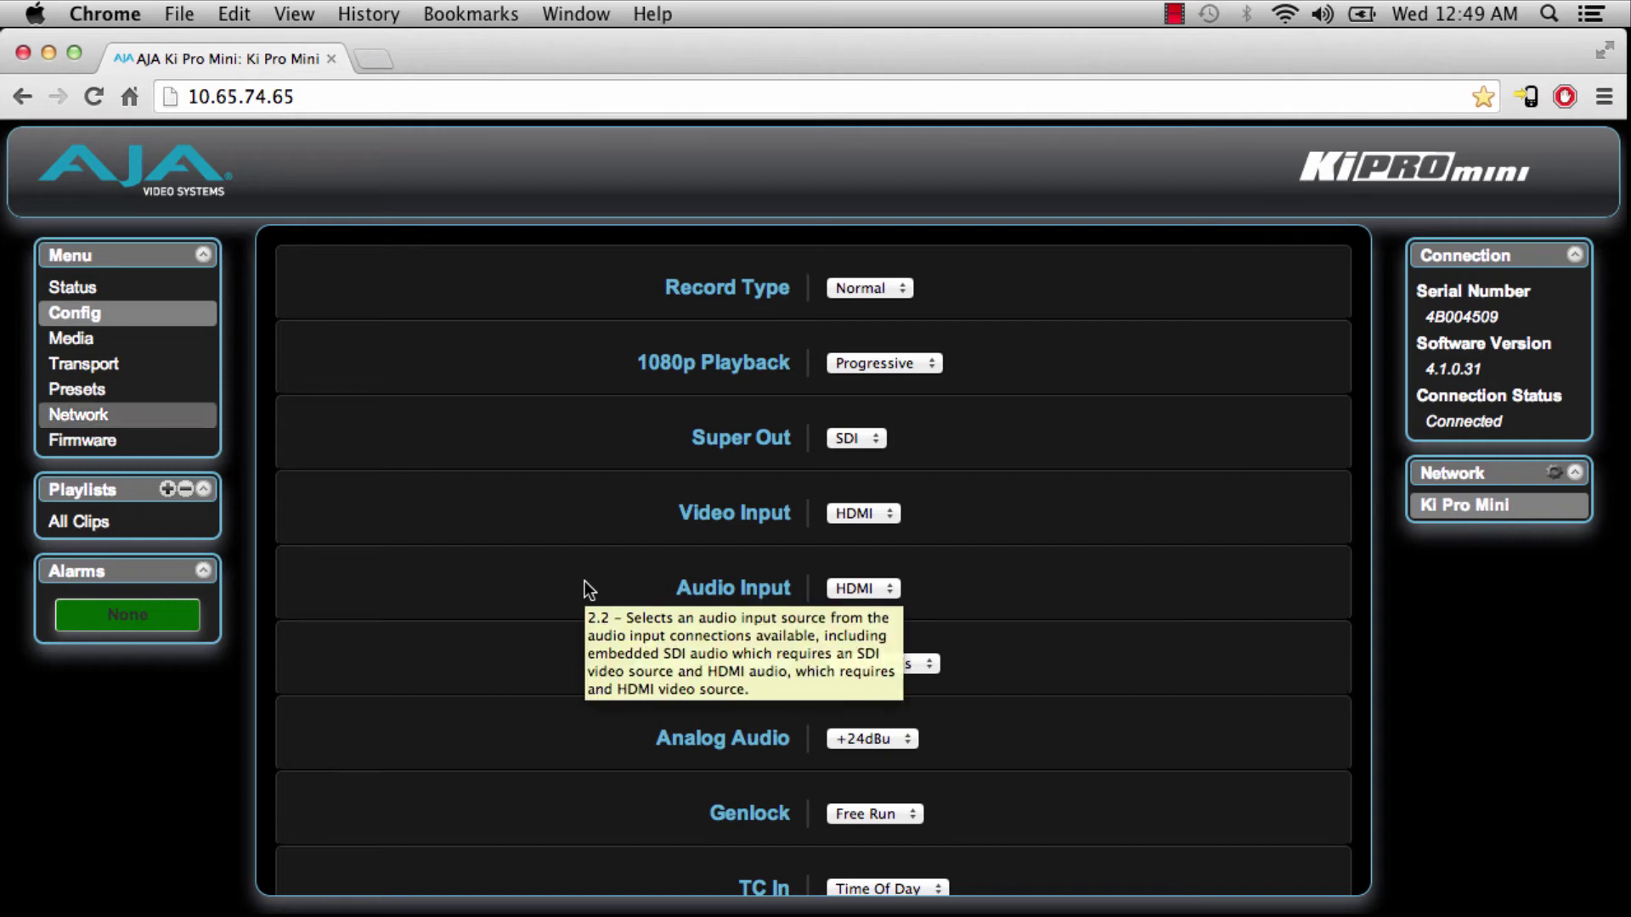
scroll(463, 458, down, 3)
scroll(462, 457, down, 7)
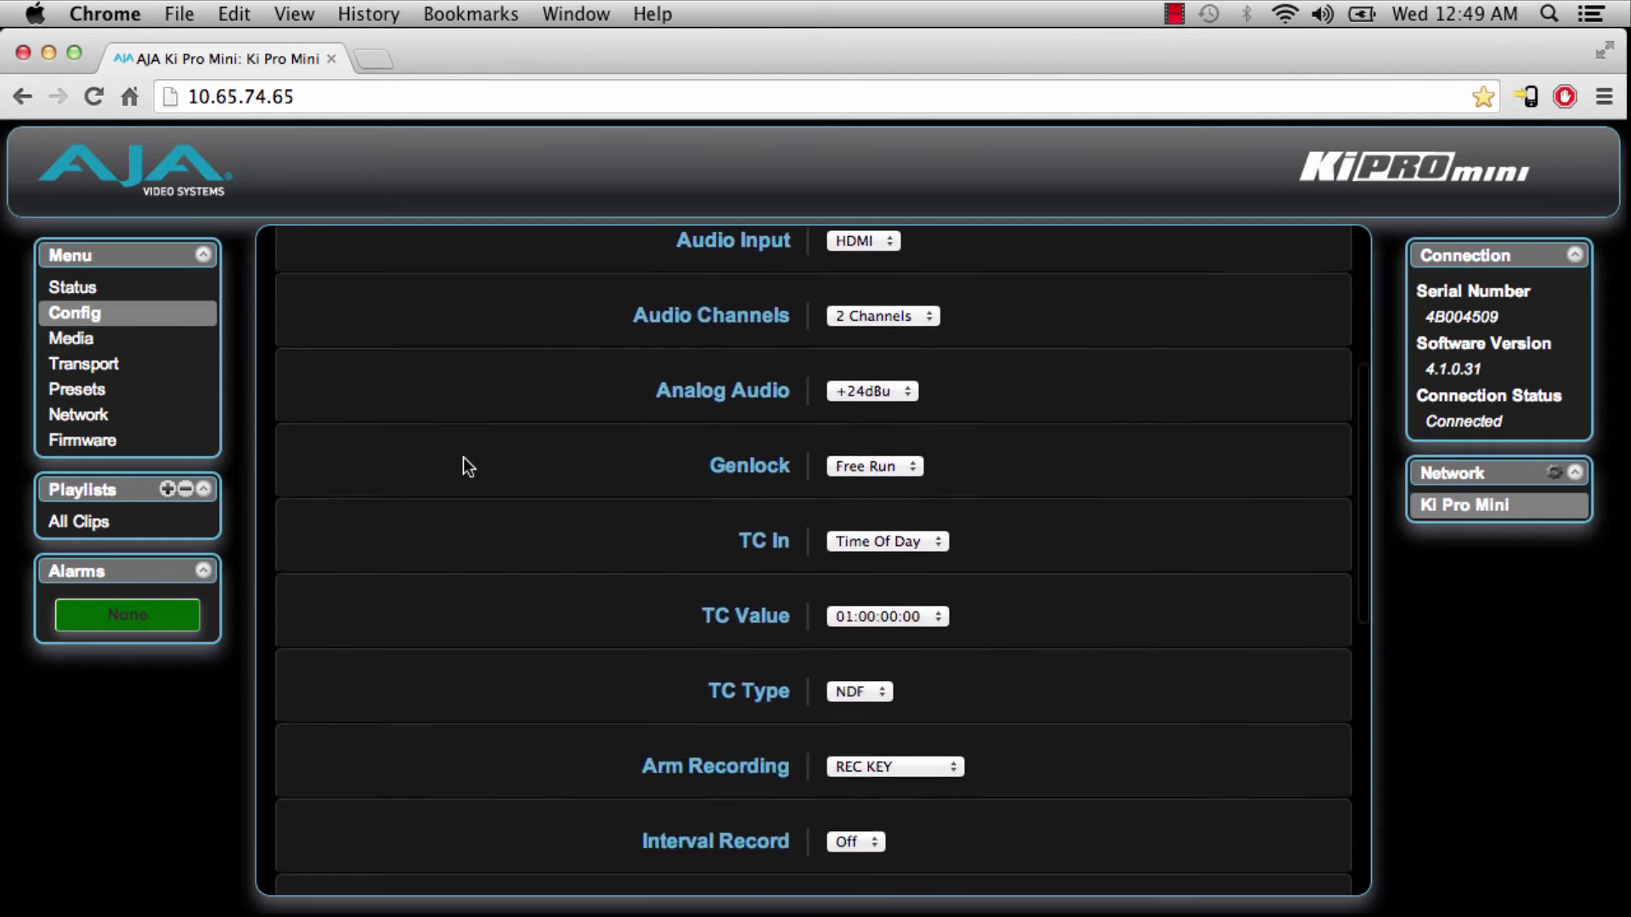
scroll(462, 466, down, 4)
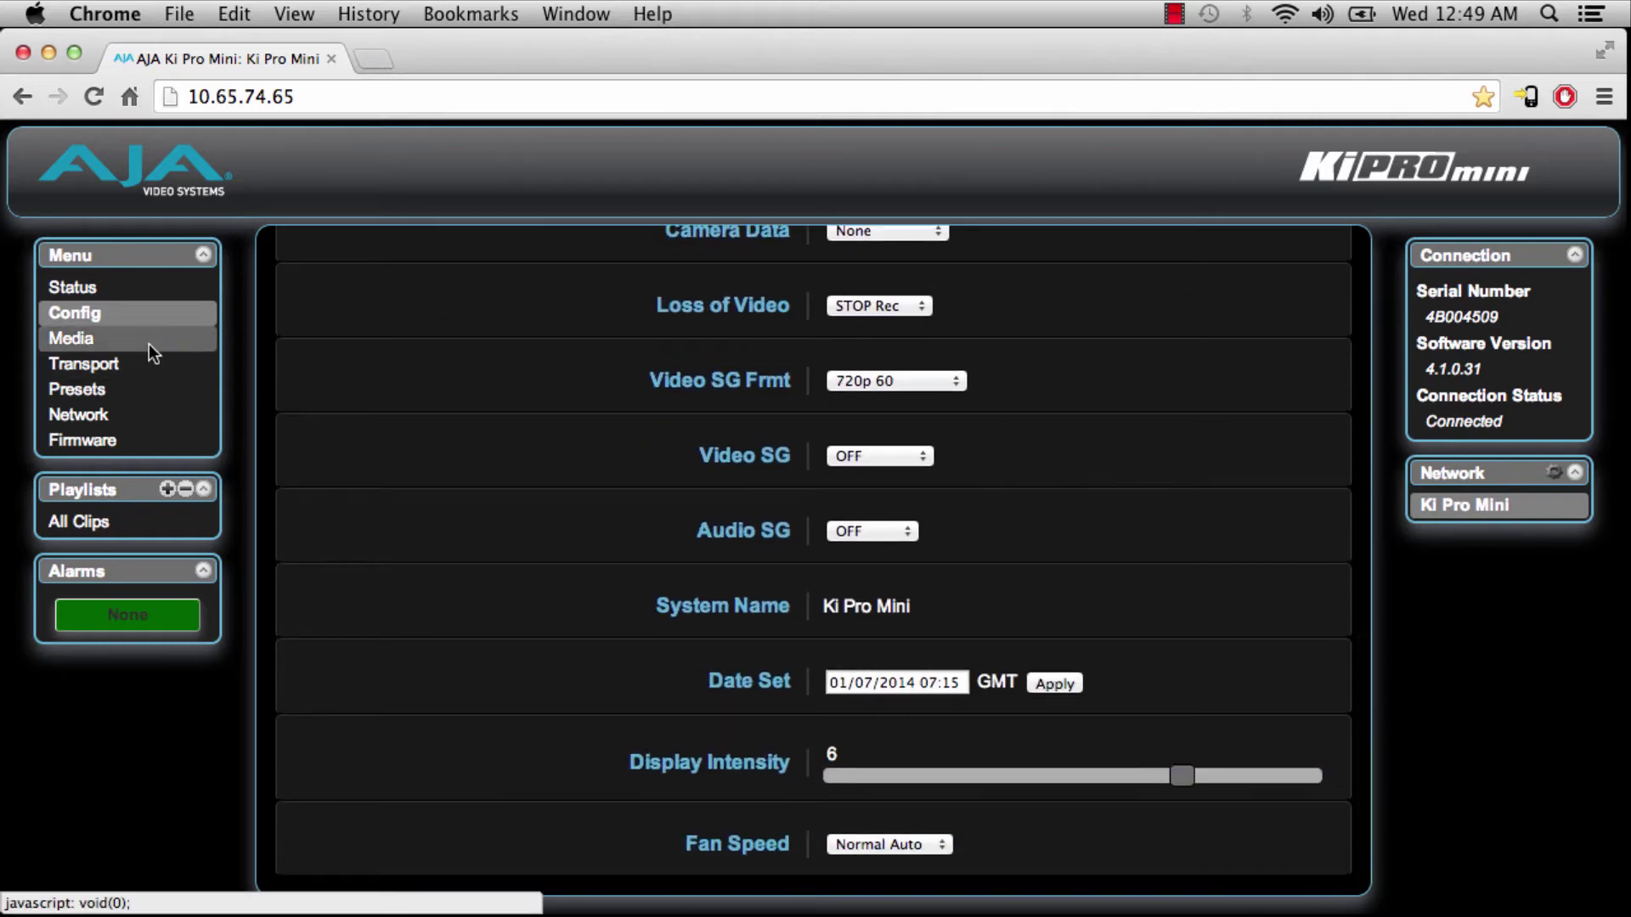
scroll(435, 462, up, 1)
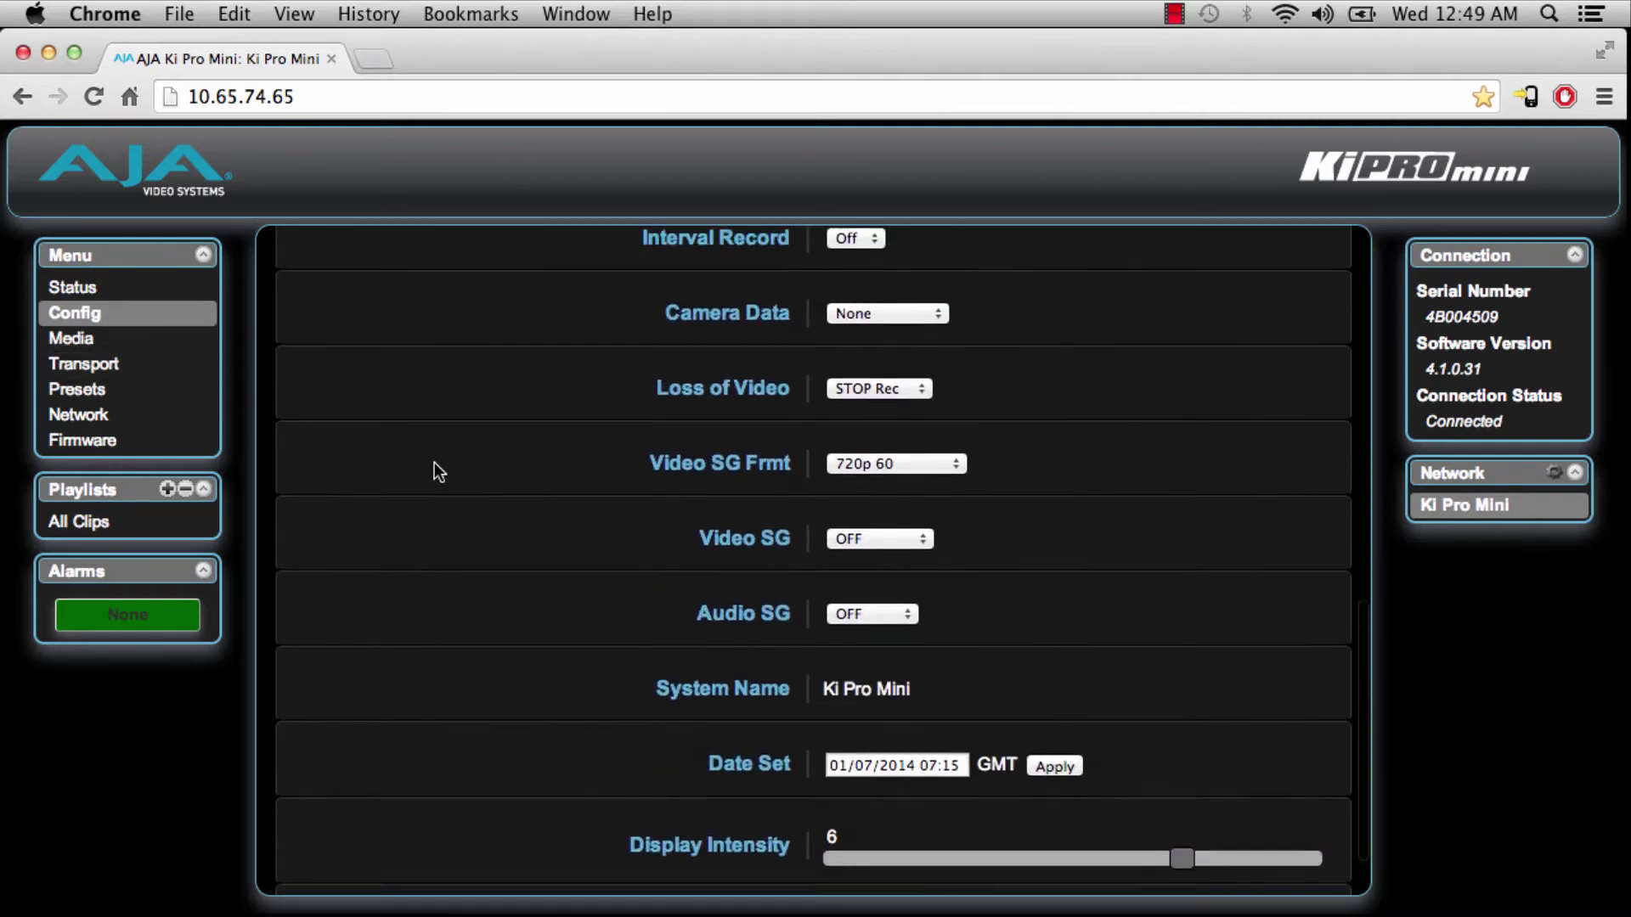
click(938, 470)
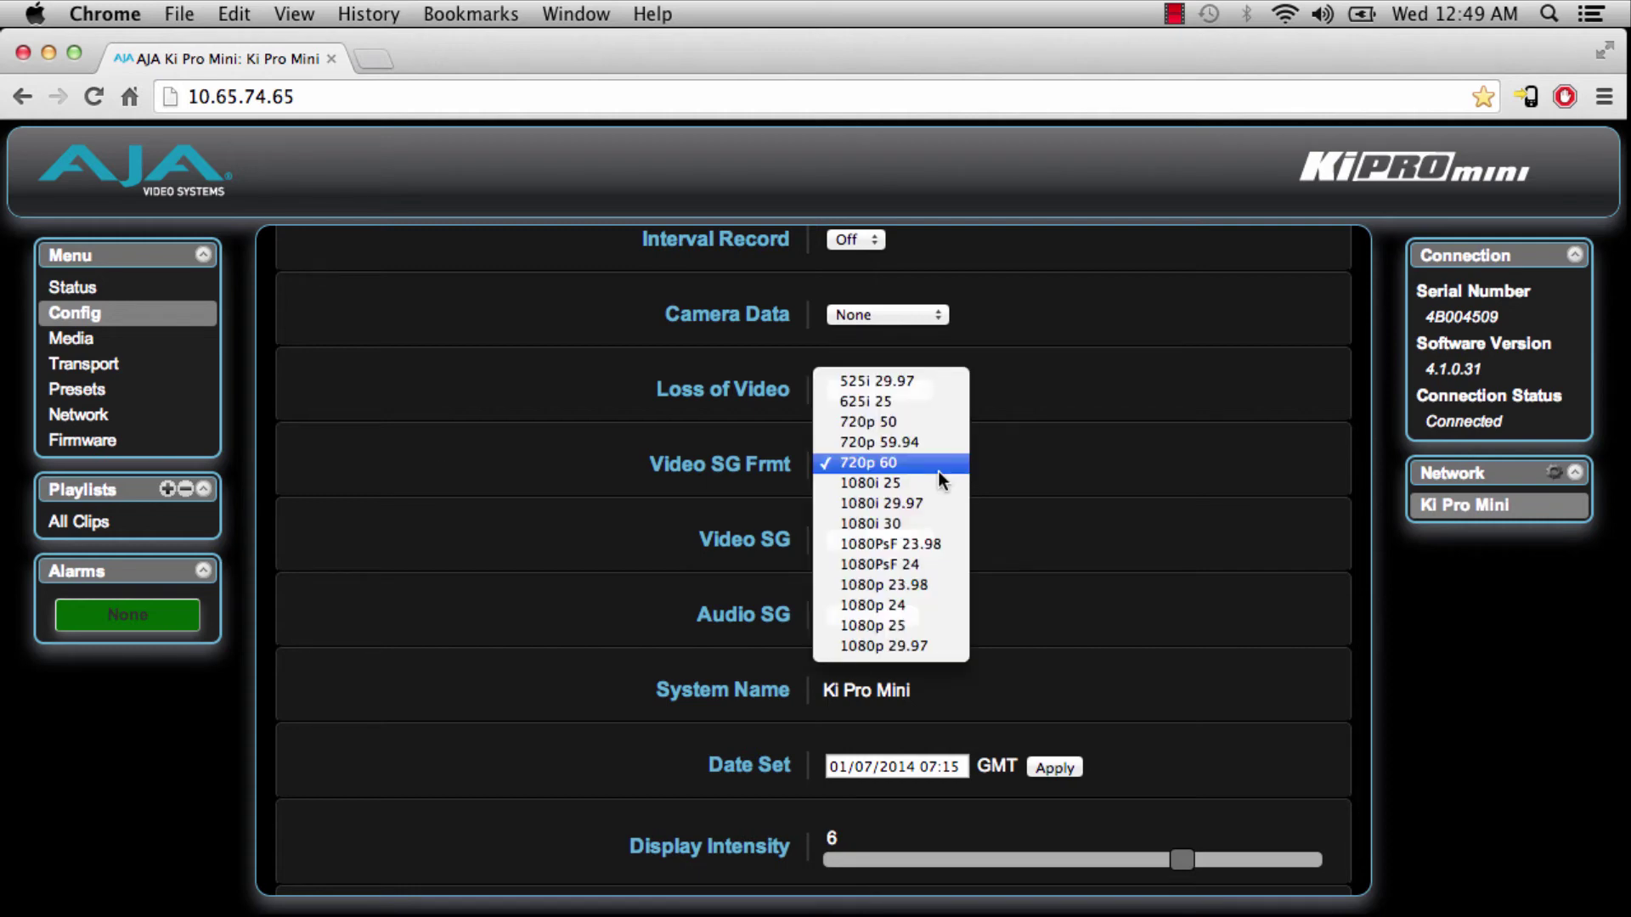
click(939, 467)
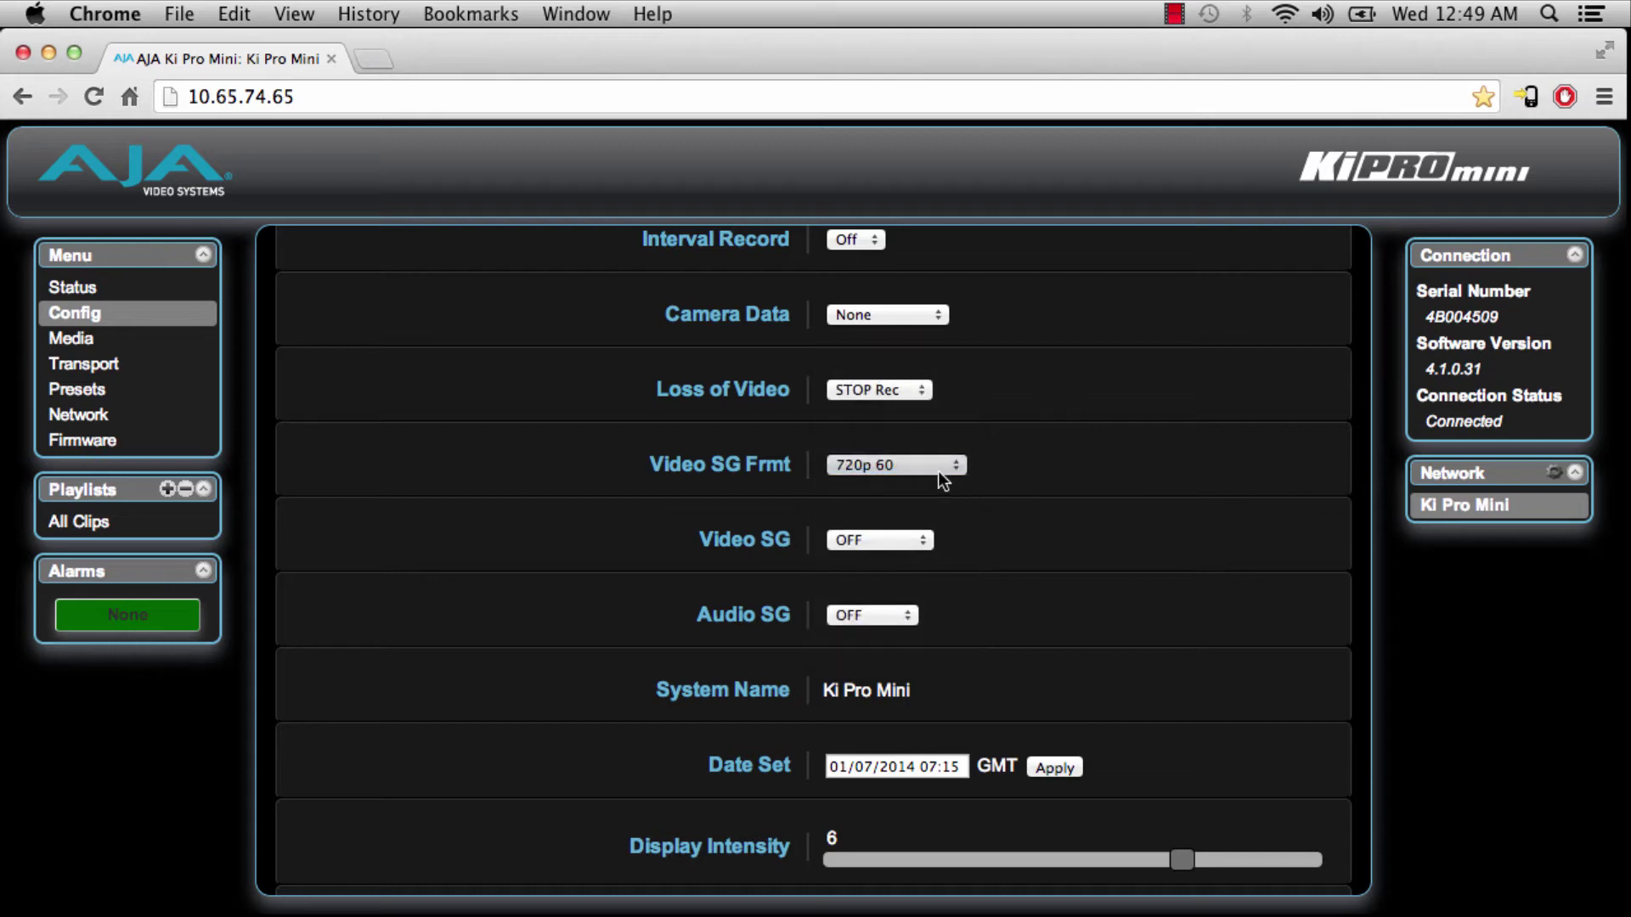
click(890, 542)
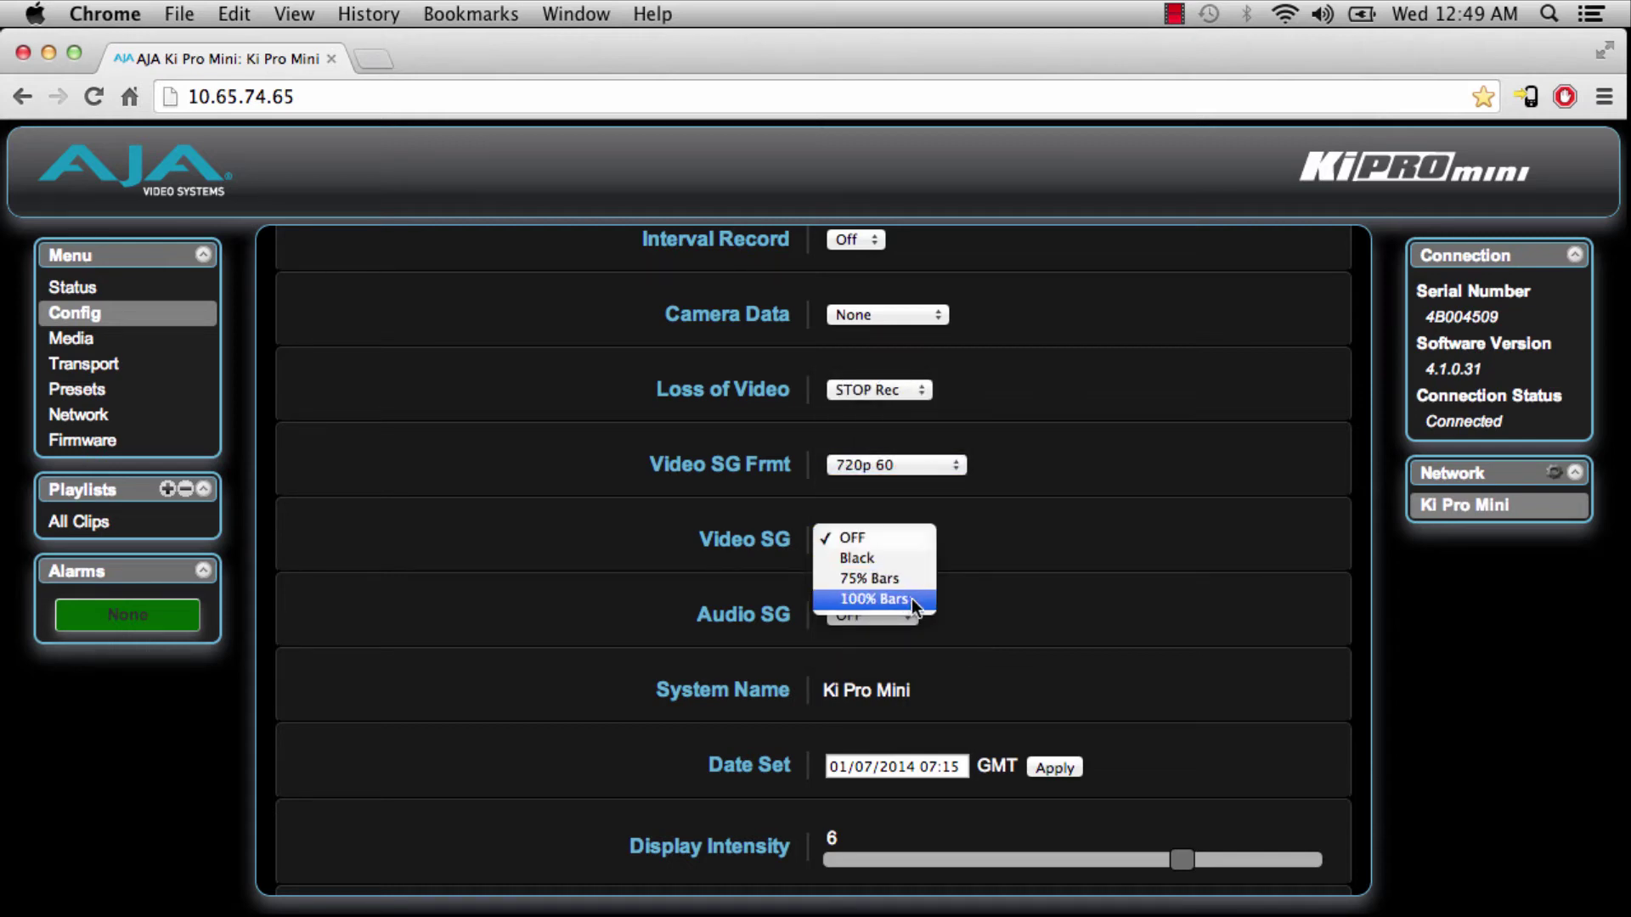
click(1011, 559)
click(903, 627)
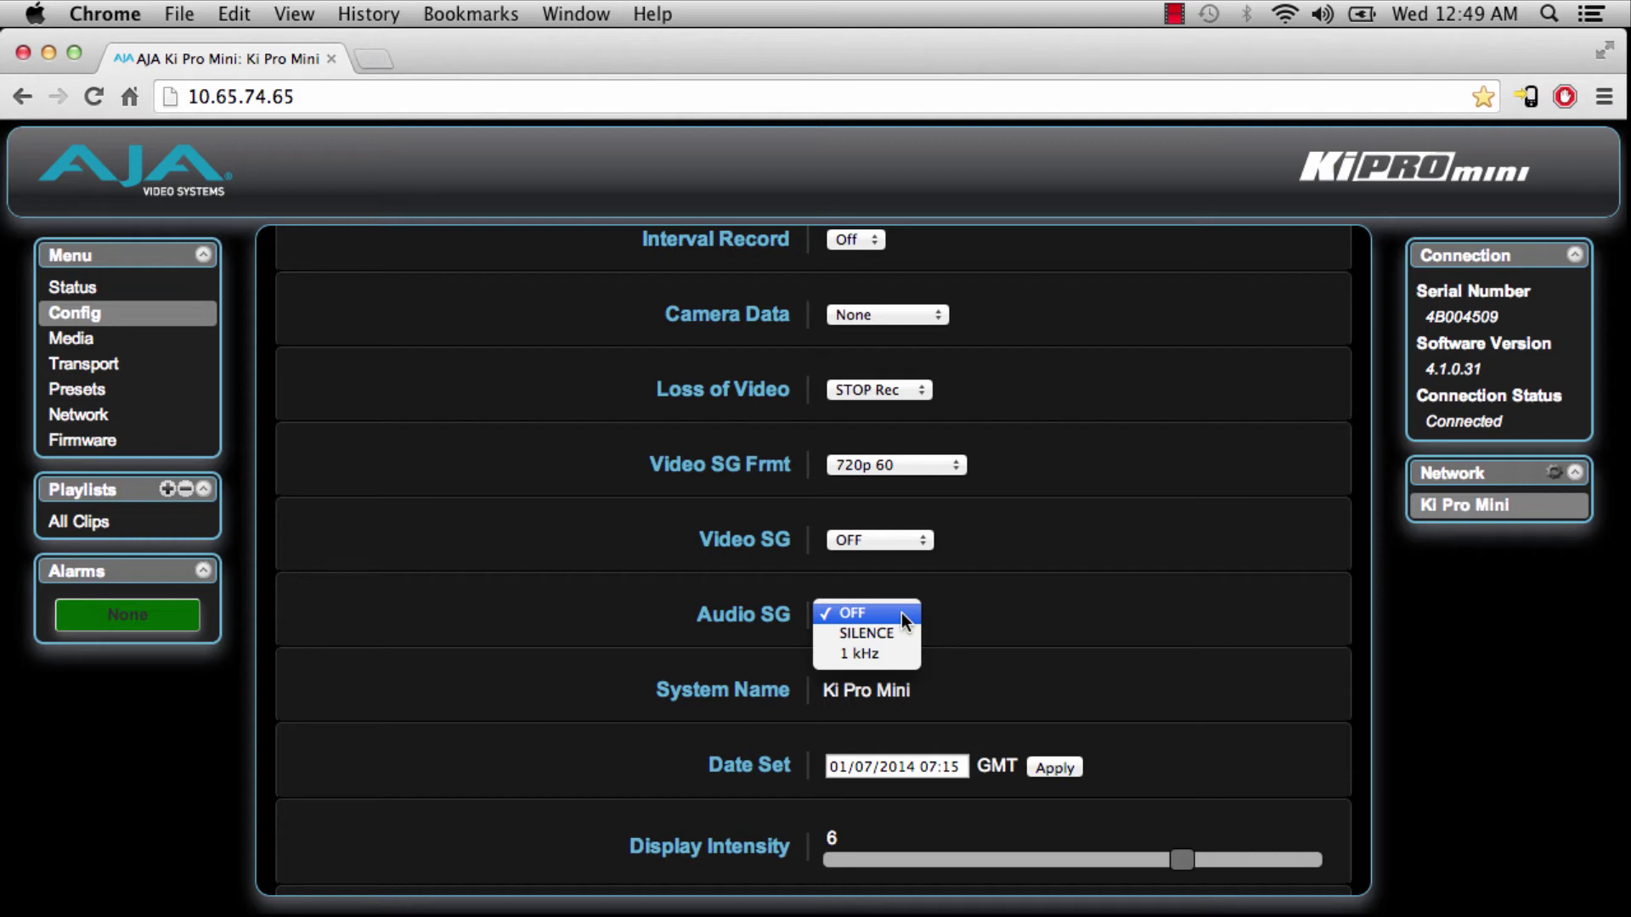
click(902, 614)
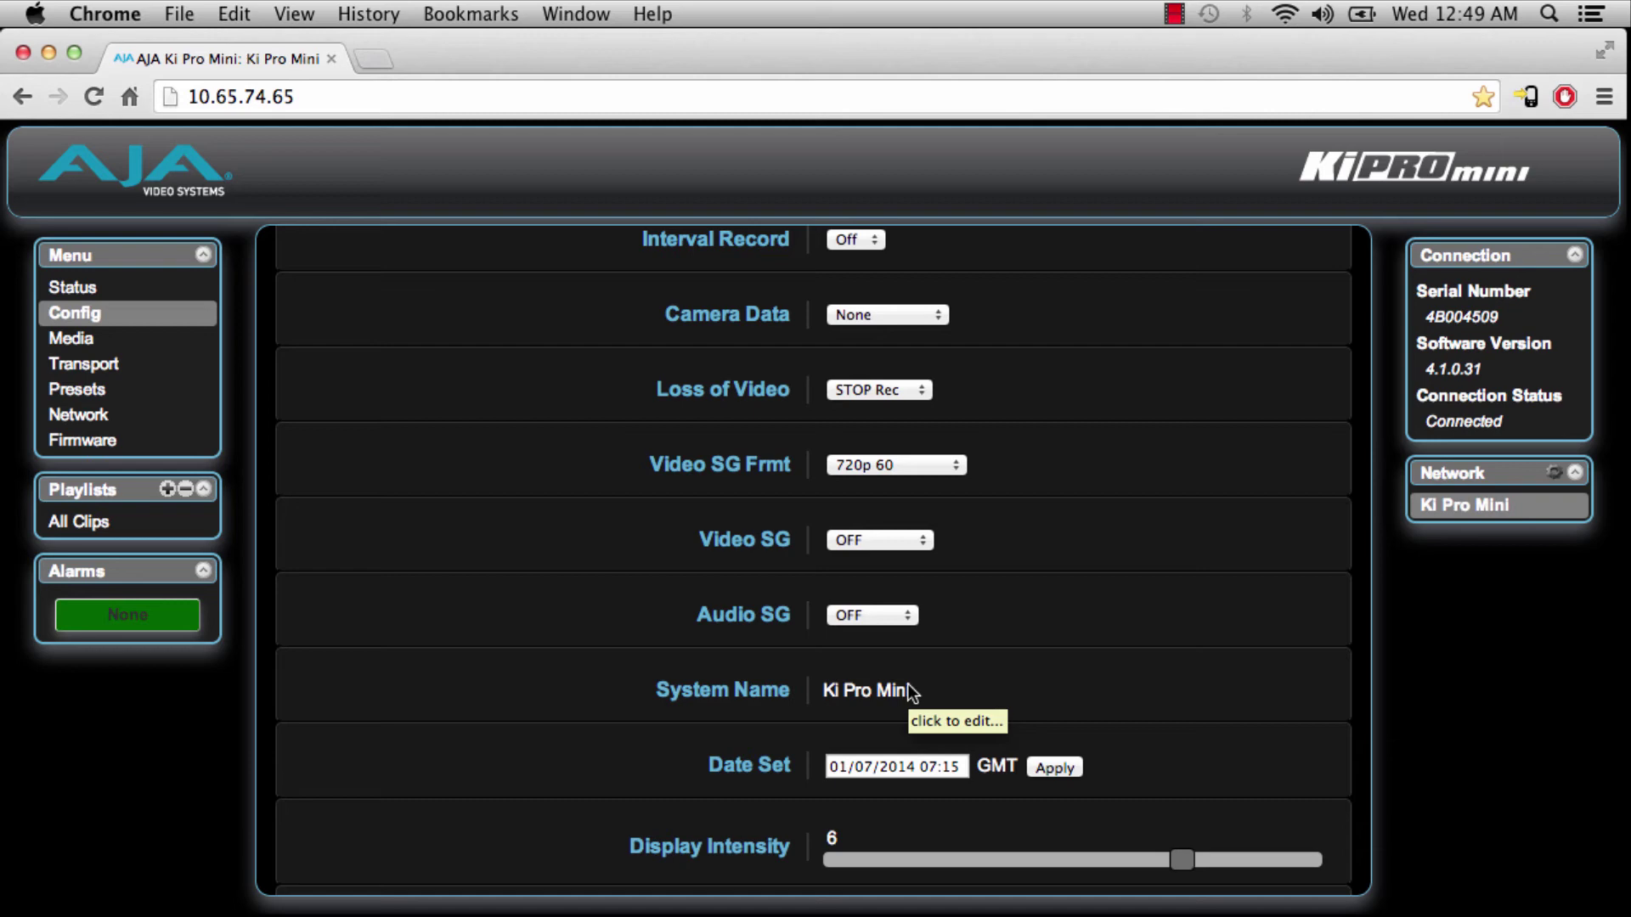
Review the device's media settings, from Media State and Encode Type through Gang Clip Name.
click(93, 338)
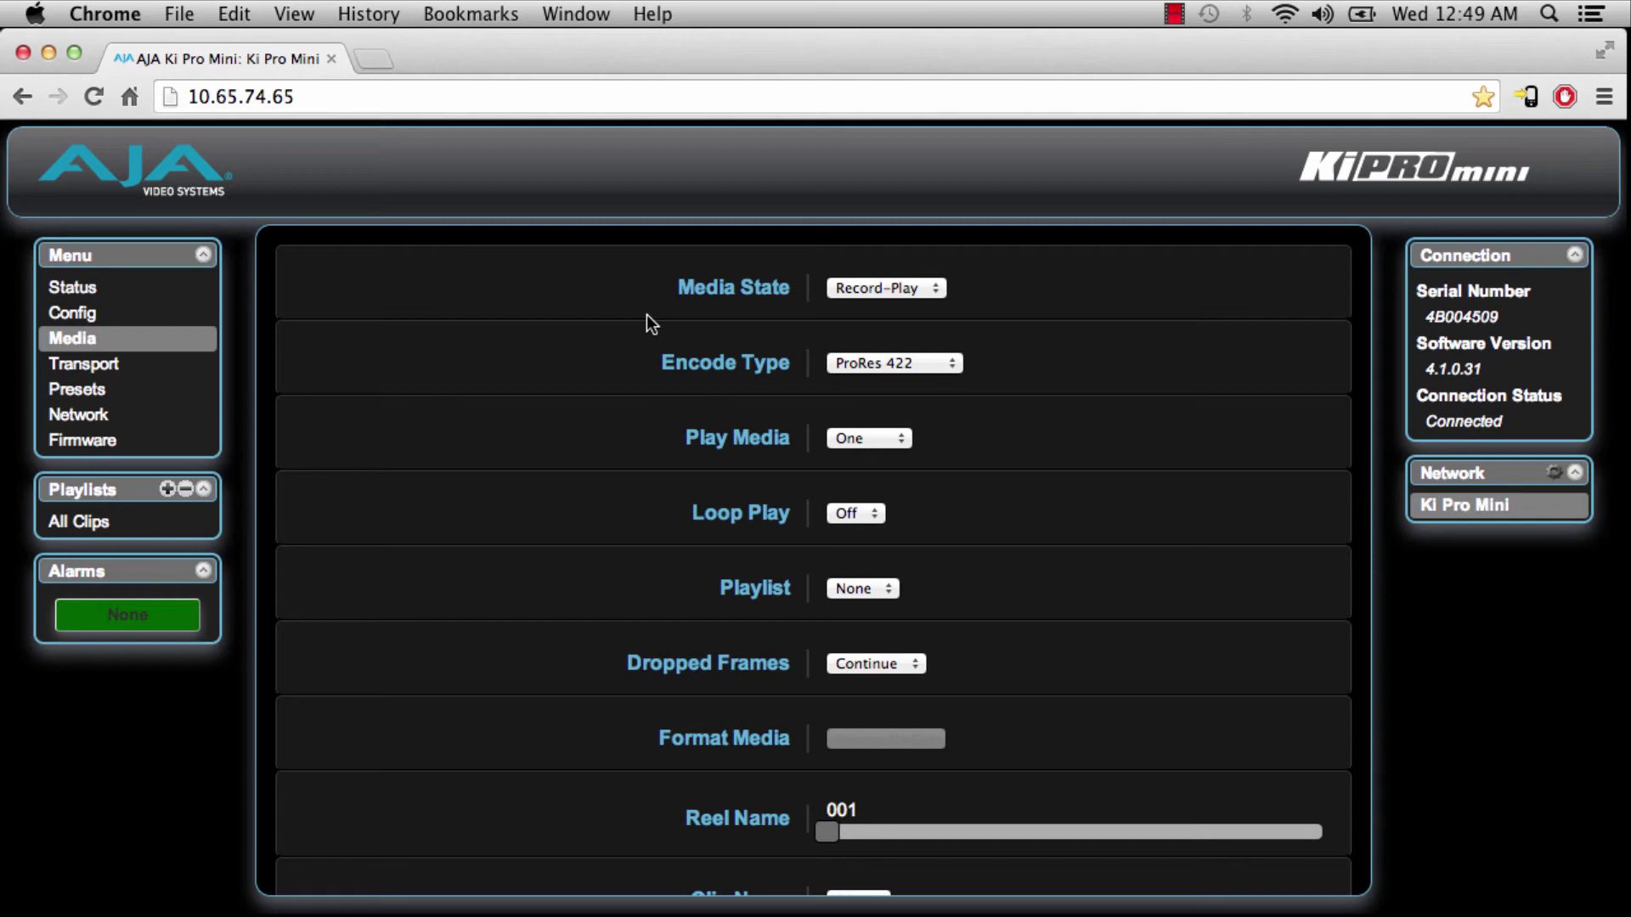
scroll(646, 315, down, 10)
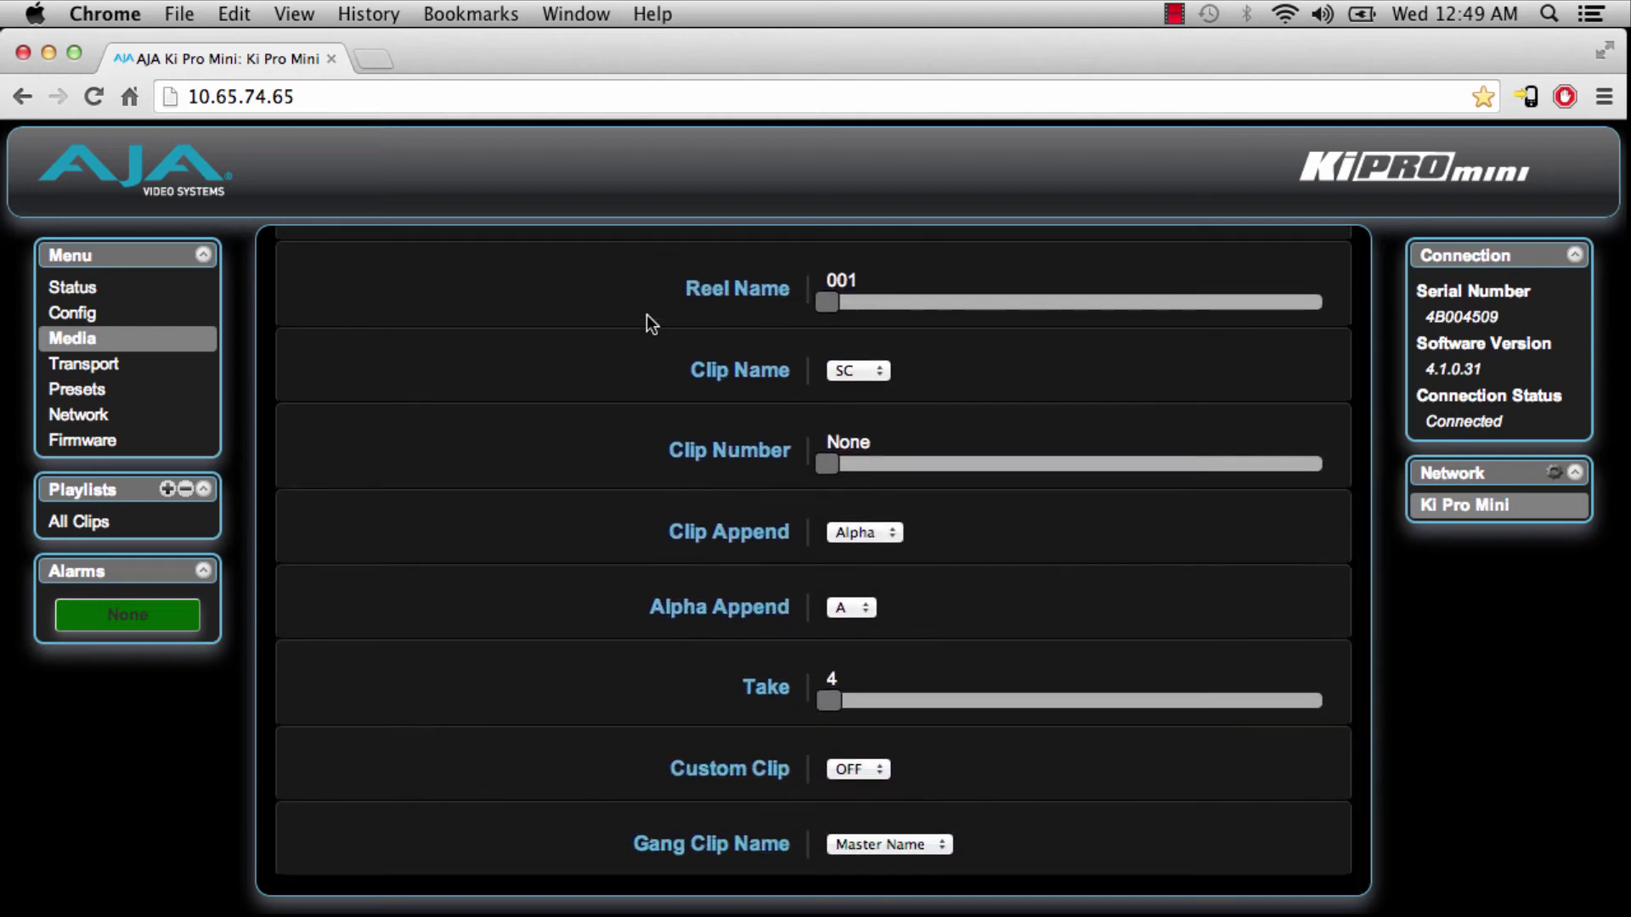
scroll(647, 323, up, 10)
Open the transport controls and show the gang view of available Ki Pros.
click(129, 369)
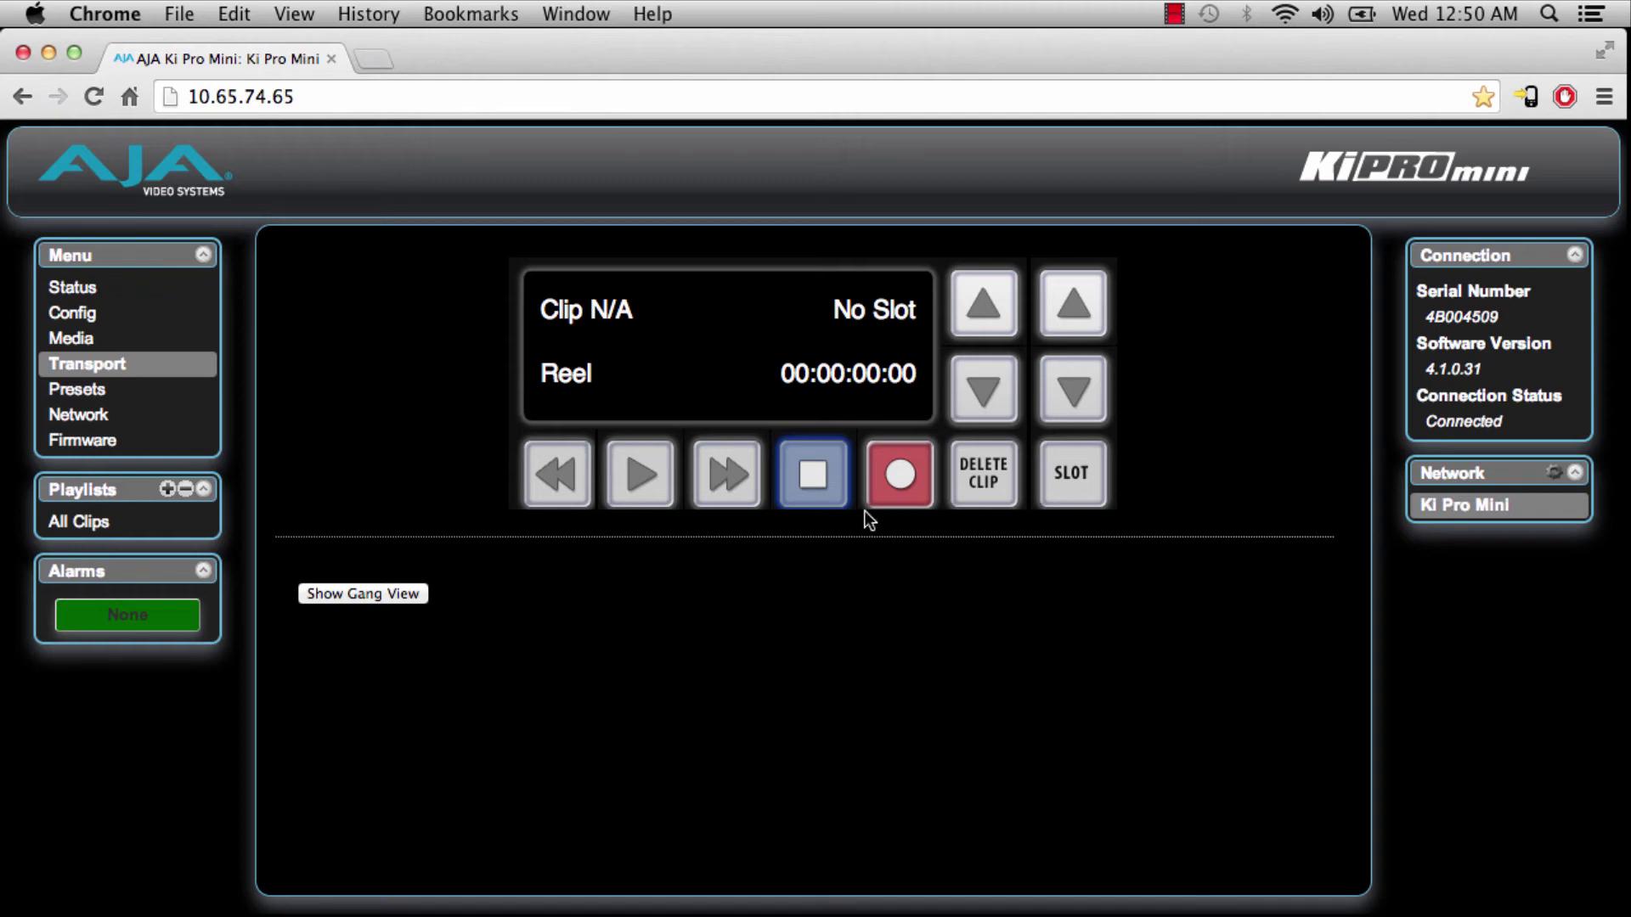
click(404, 595)
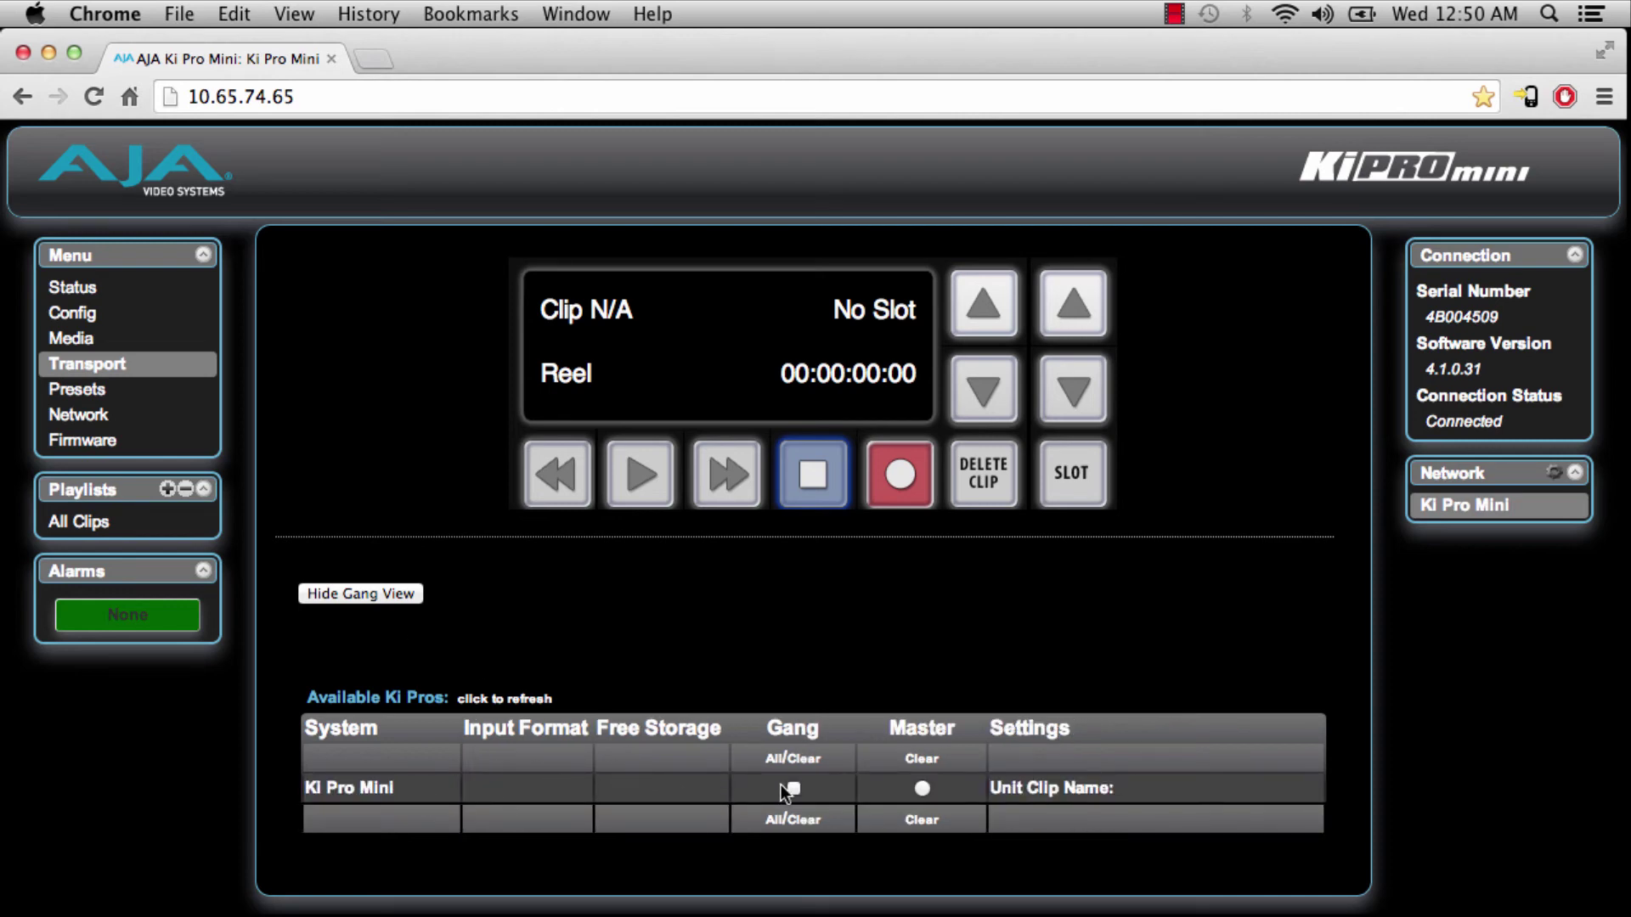
View the list of presets, then inspect the network configuration and close it without changes.
click(107, 386)
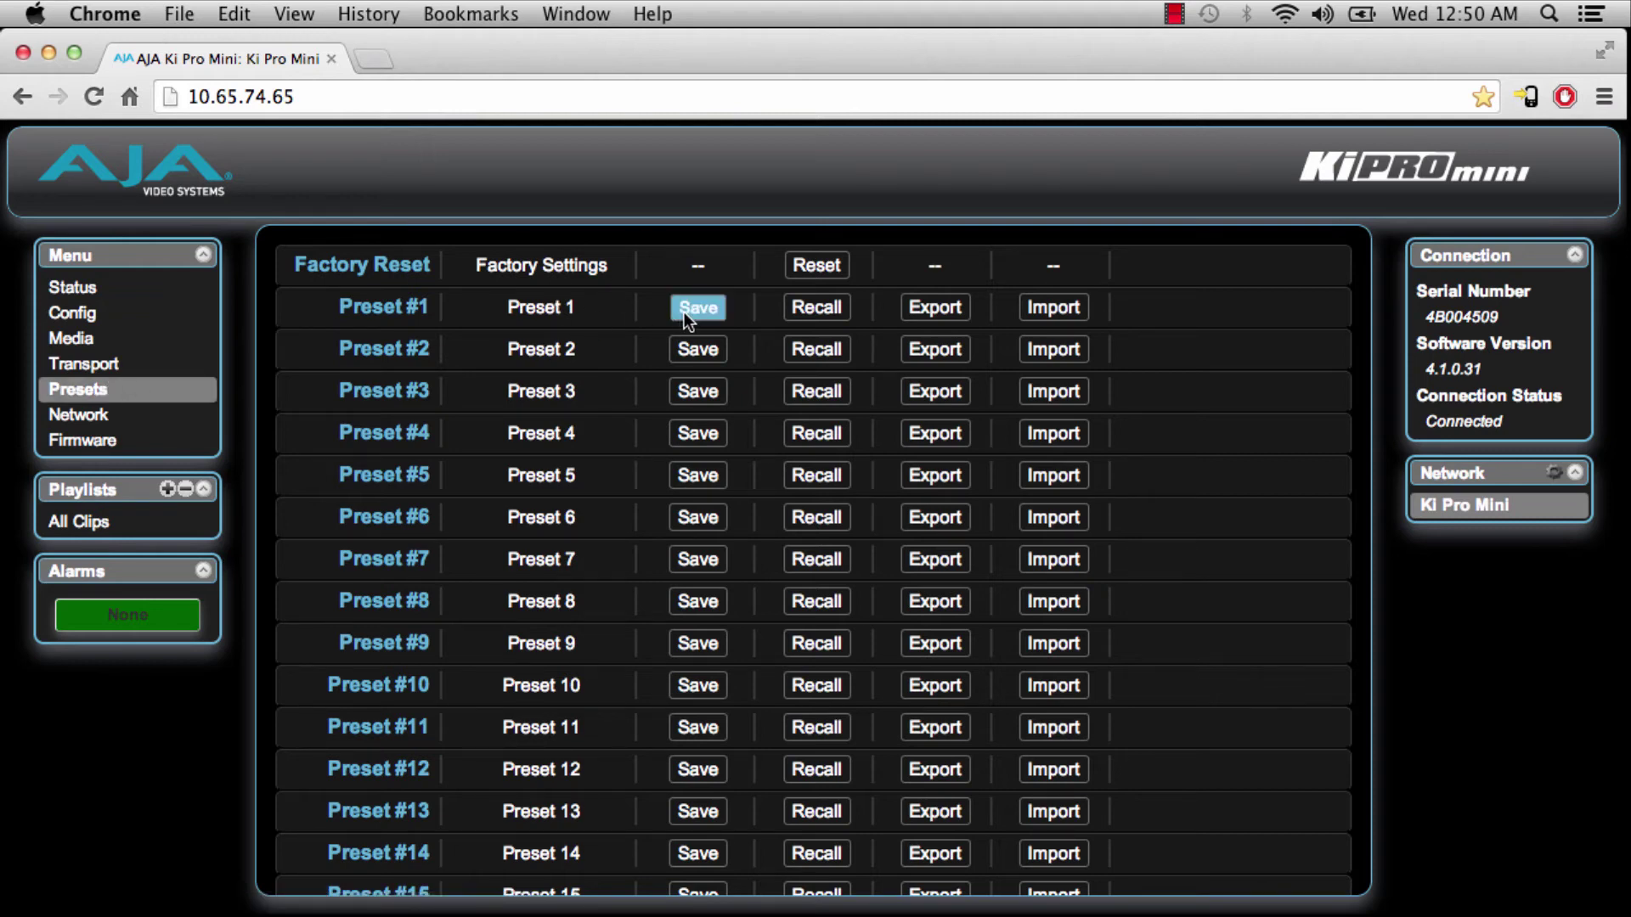
click(175, 413)
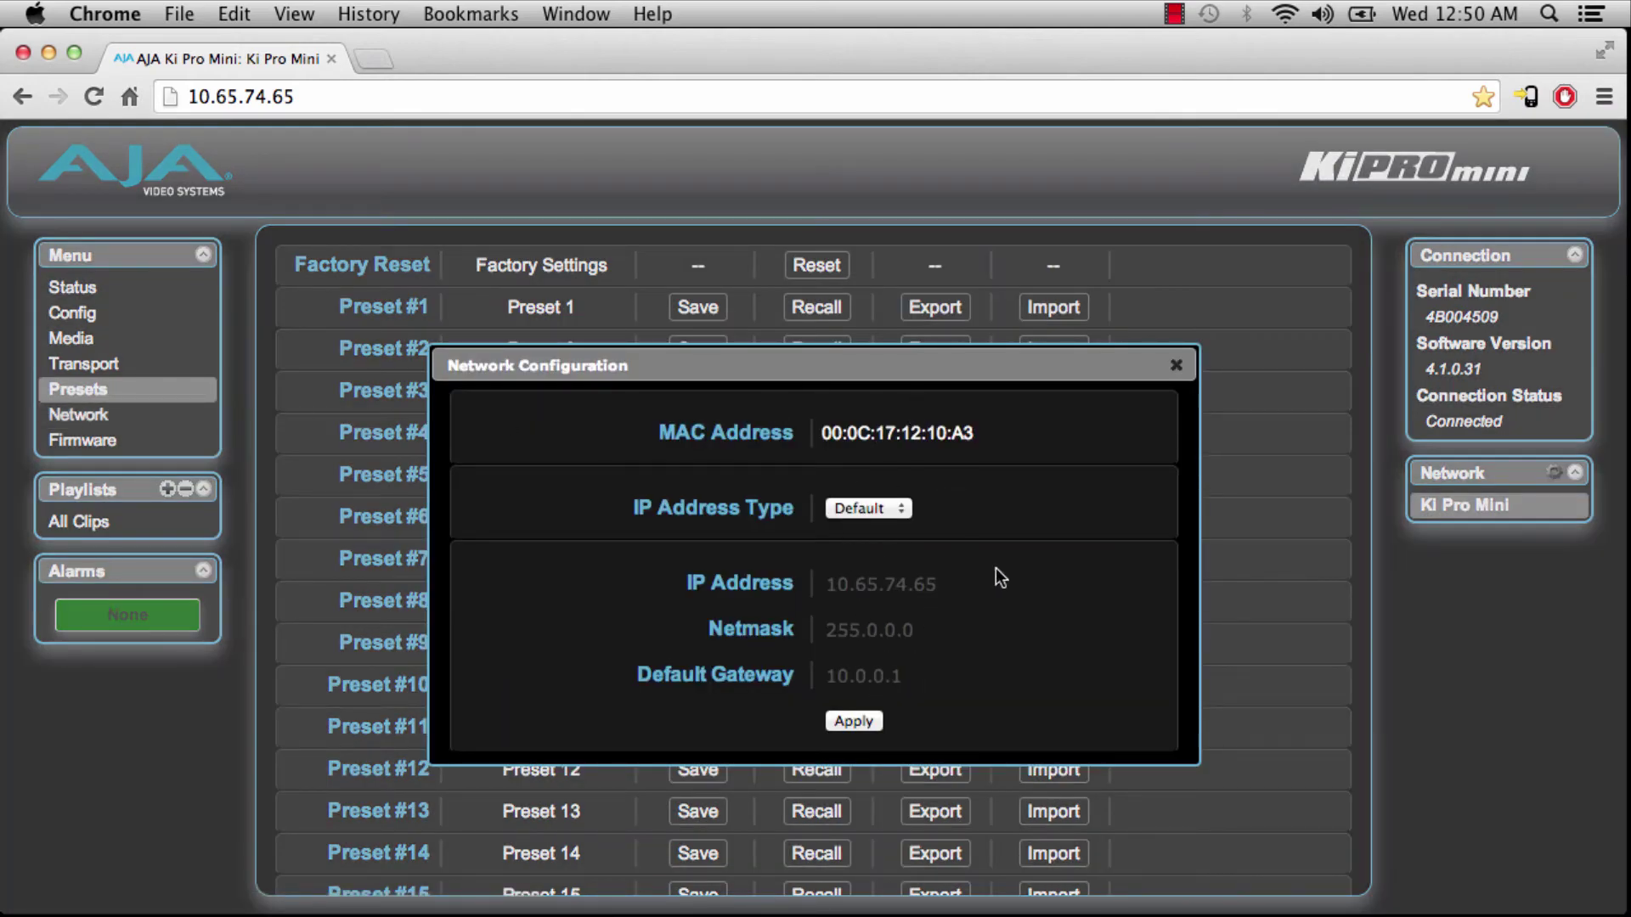
click(1176, 365)
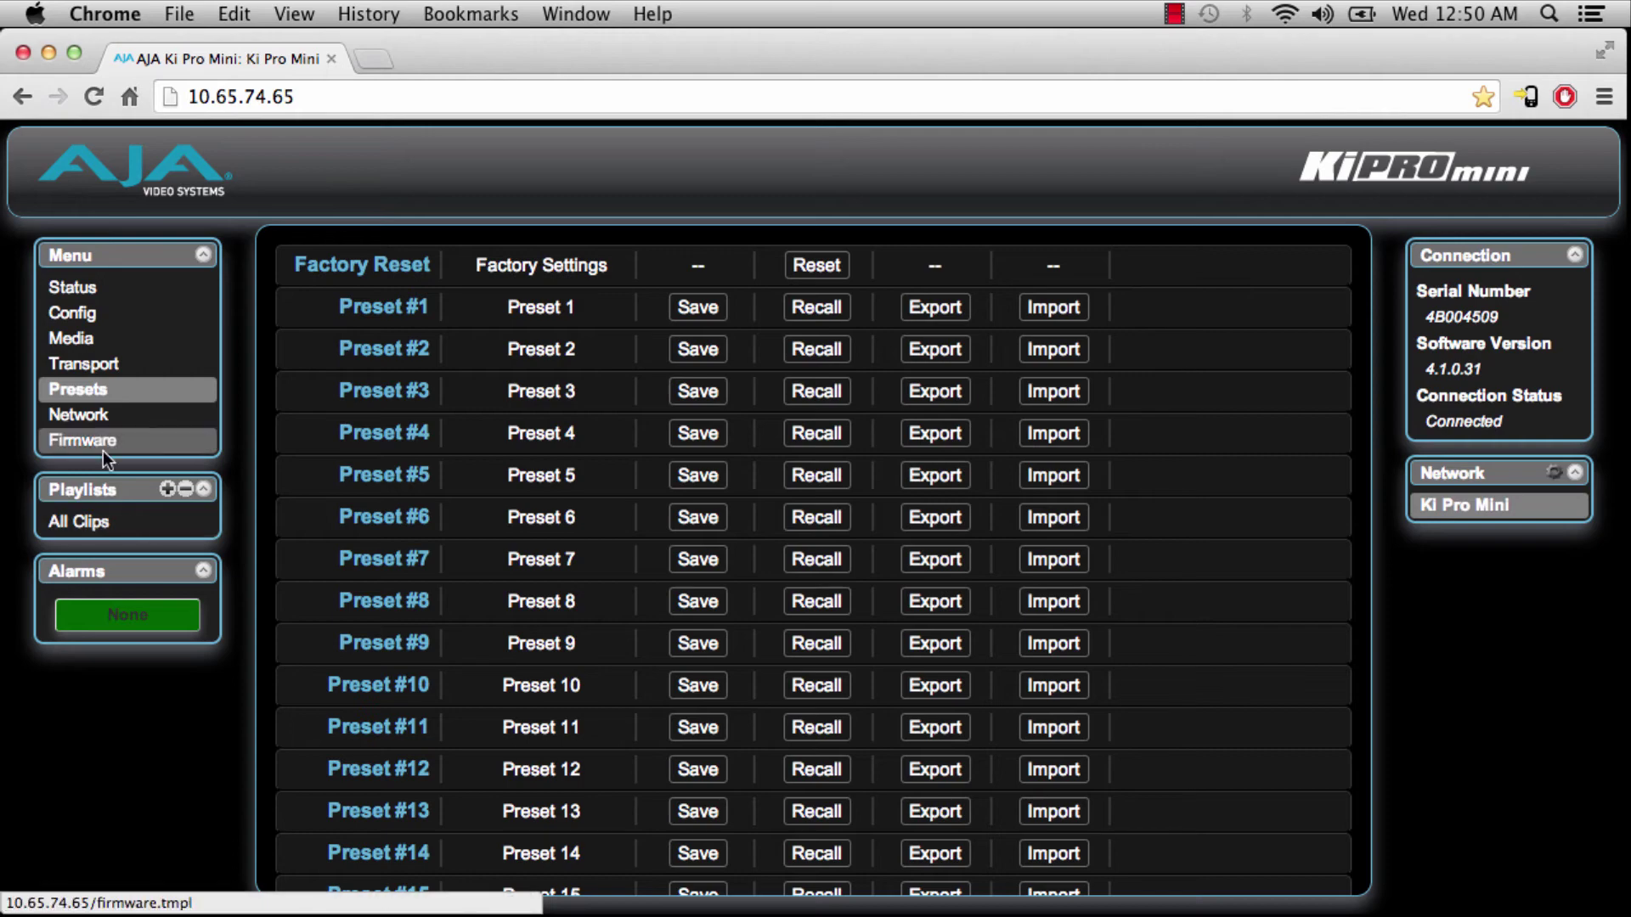
Inspect the network configuration and close it without changes, then view the firmware update page and return to the status page.
click(115, 416)
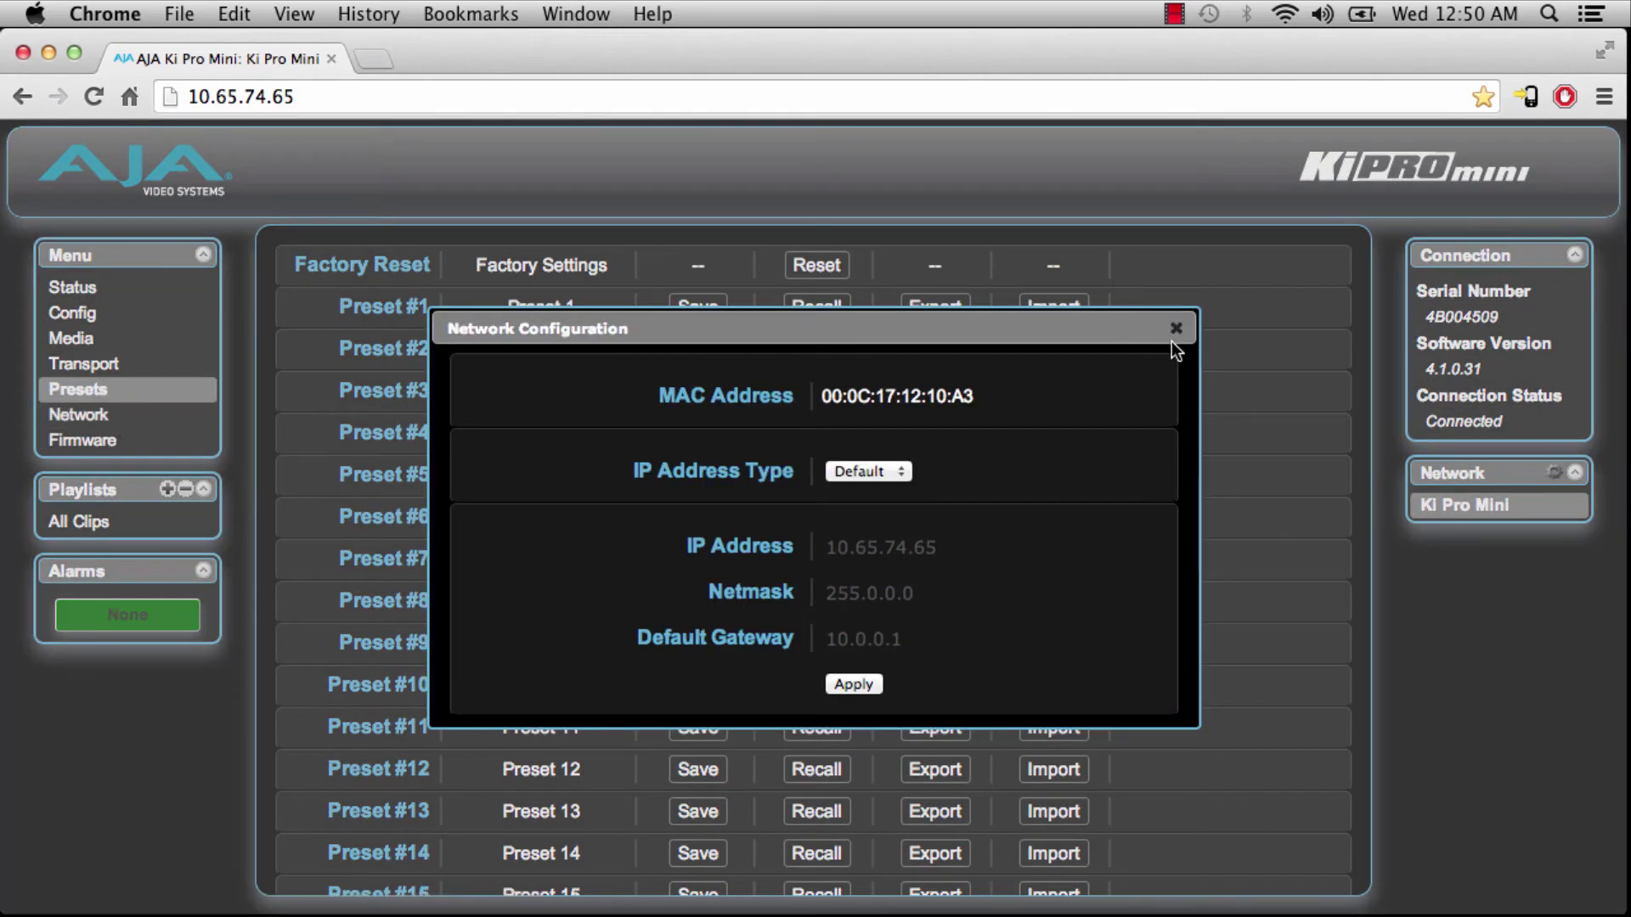
click(1176, 328)
click(100, 435)
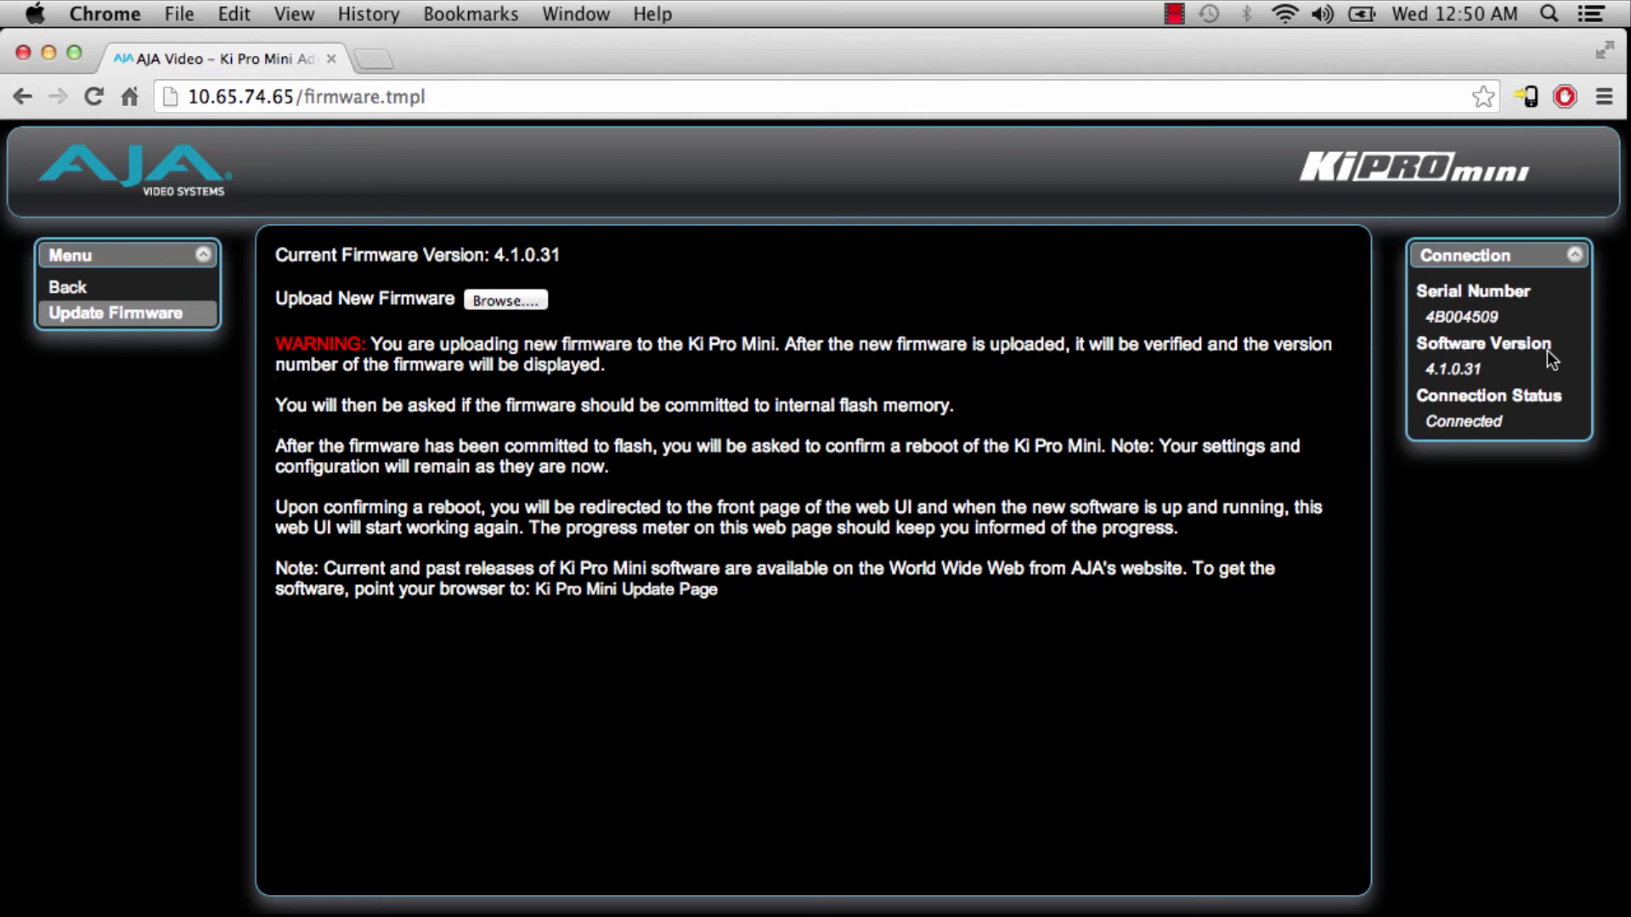
click(73, 287)
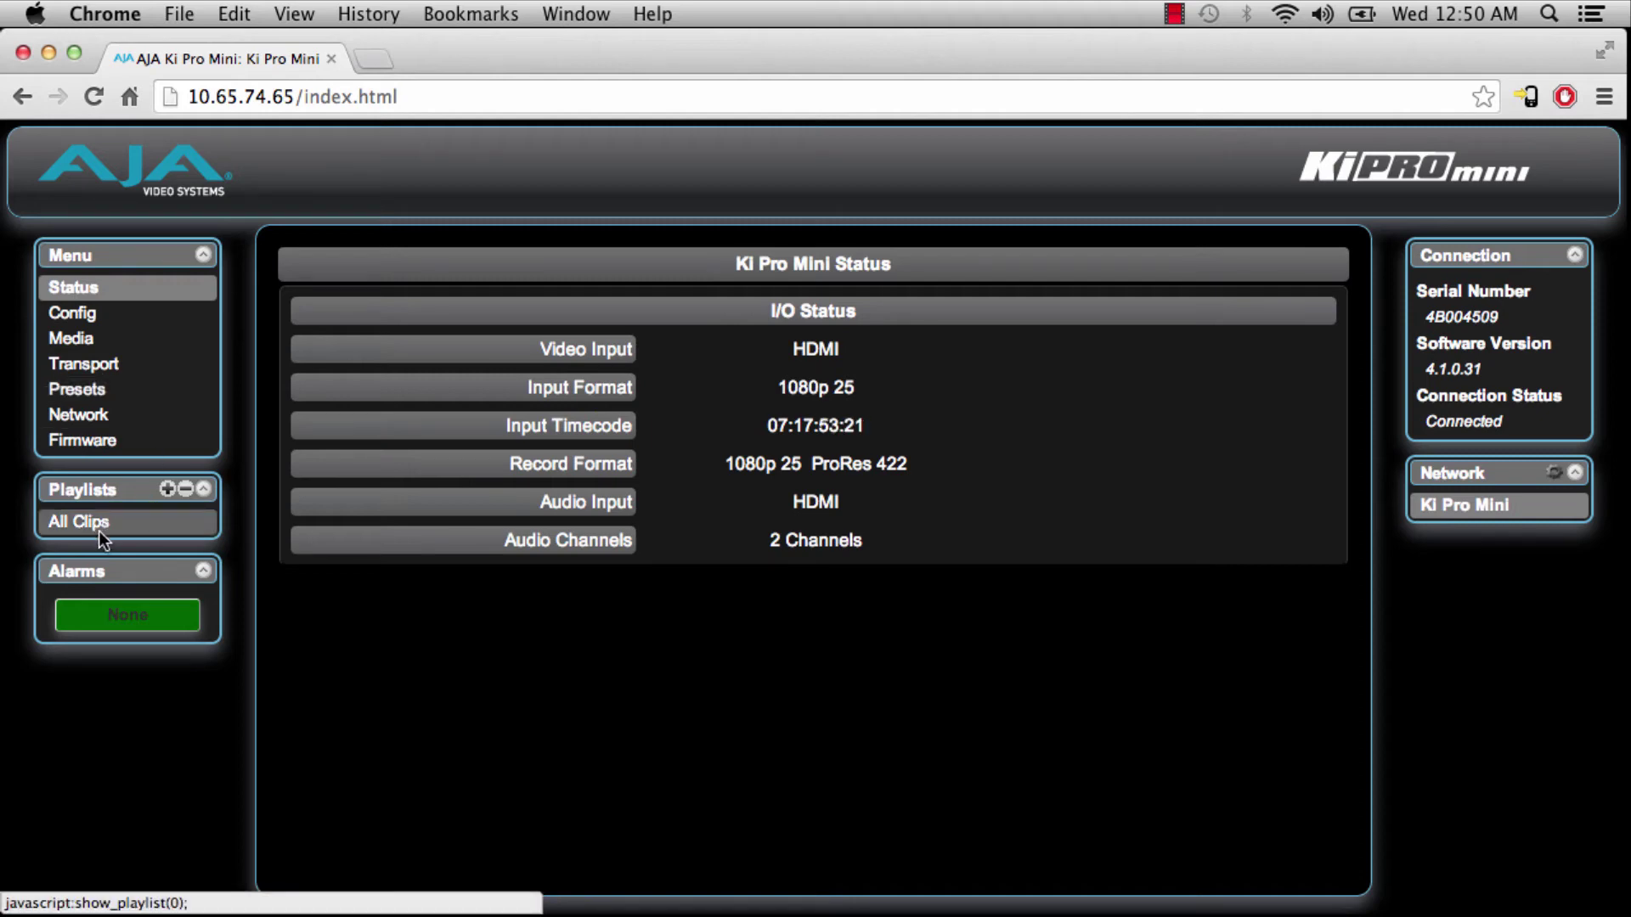
Try to add a new playlist on the Ki Pro Mini.
click(169, 489)
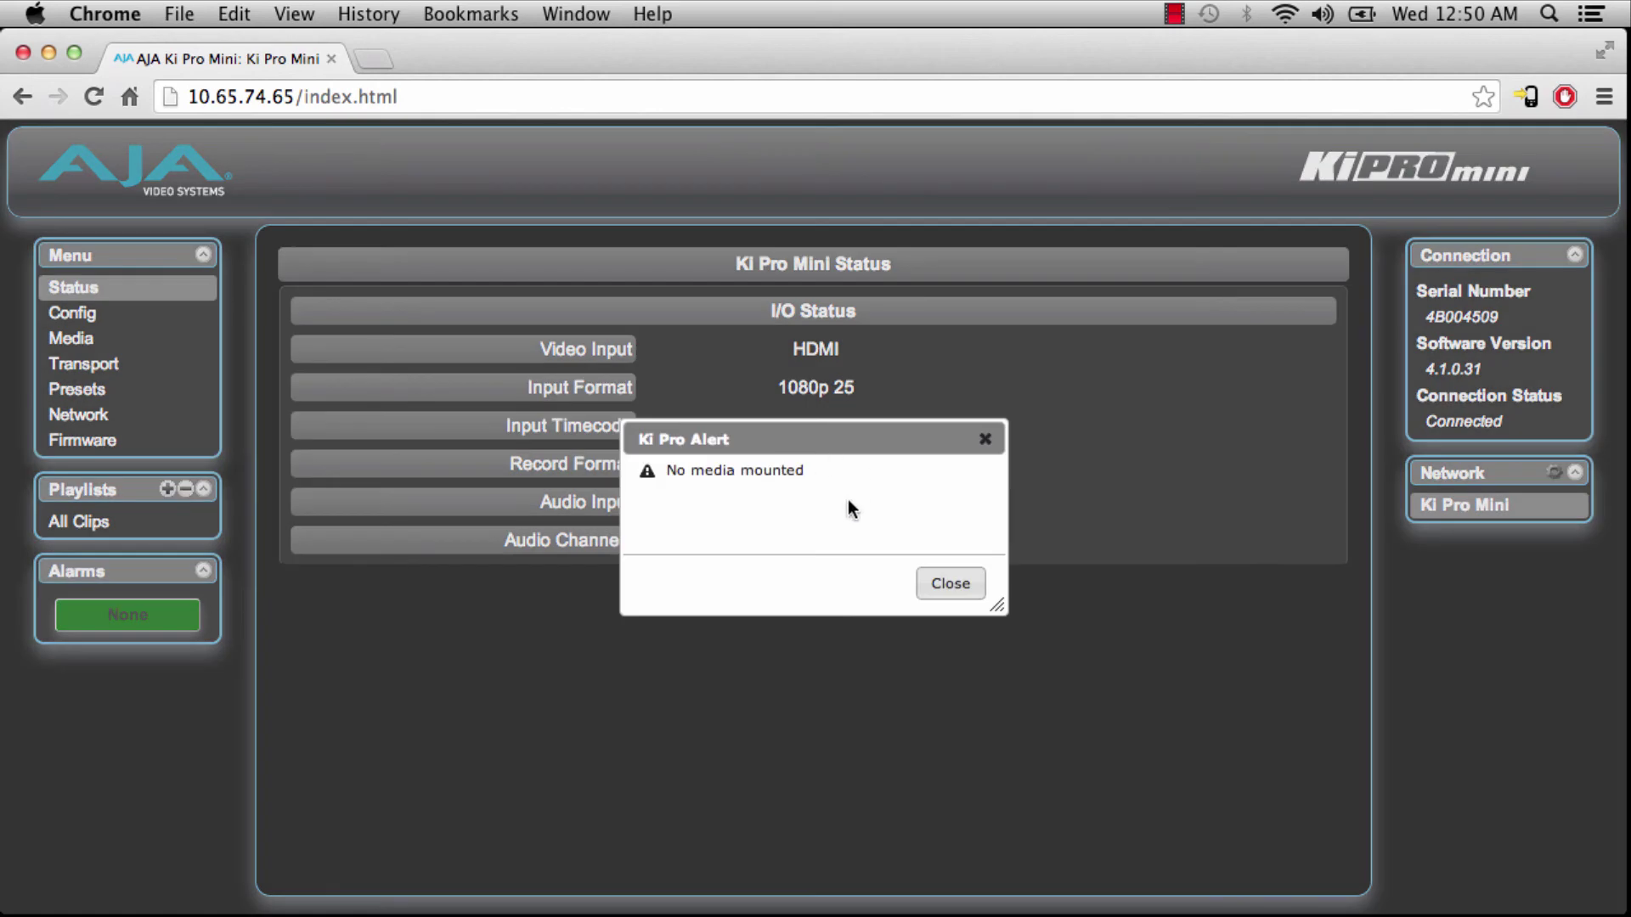
click(953, 583)
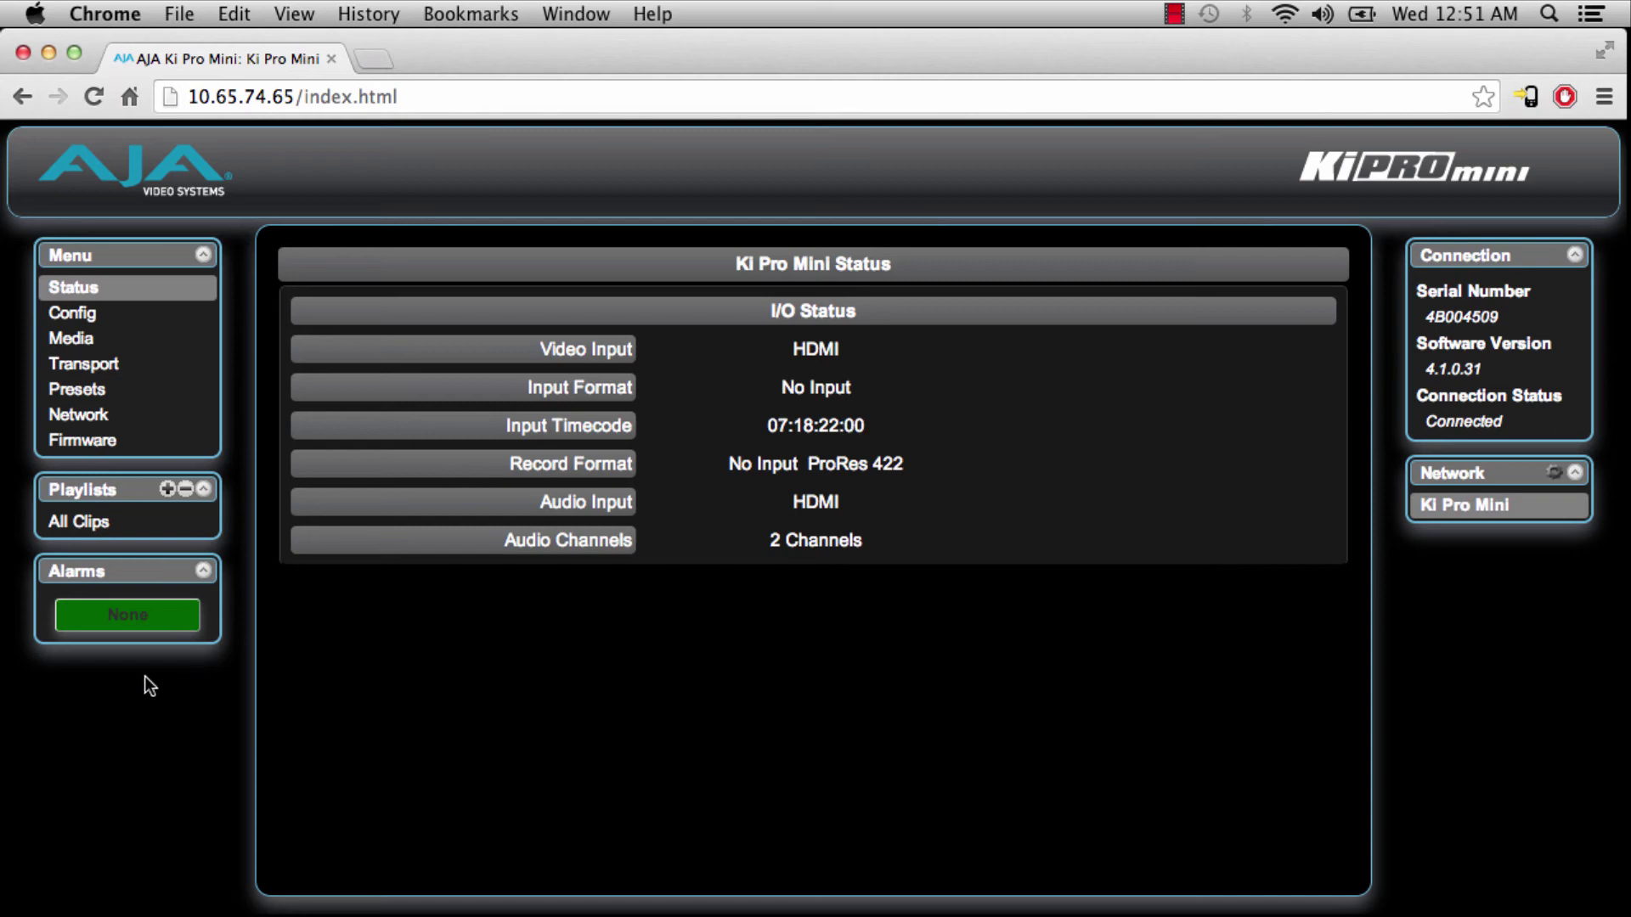
right_click(161, 615)
key(Escape)
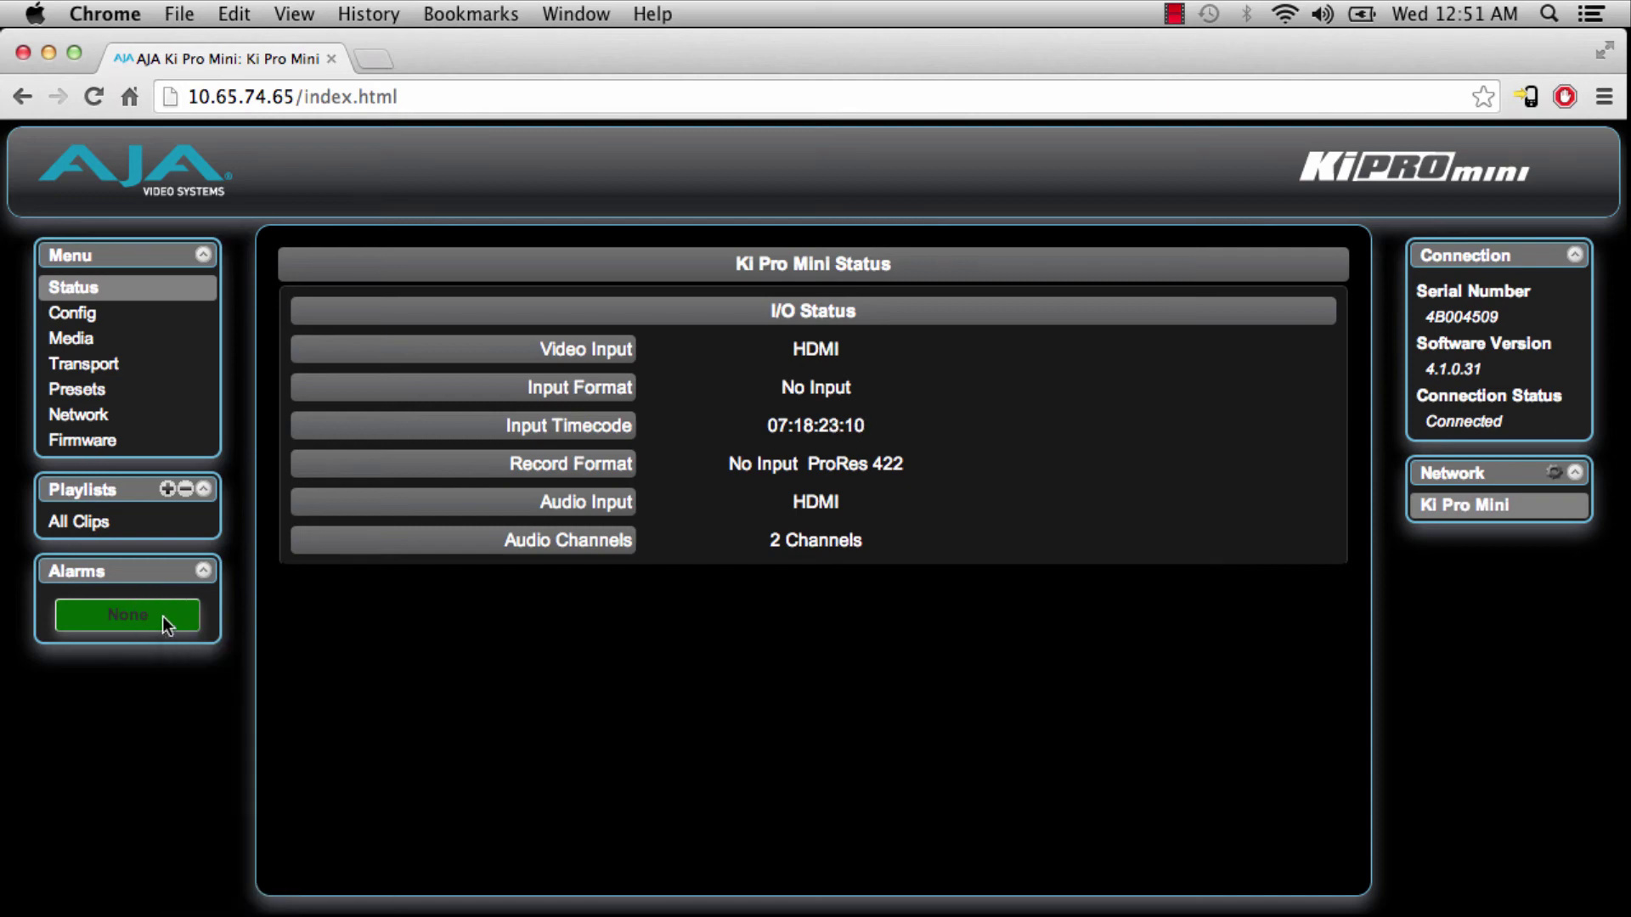